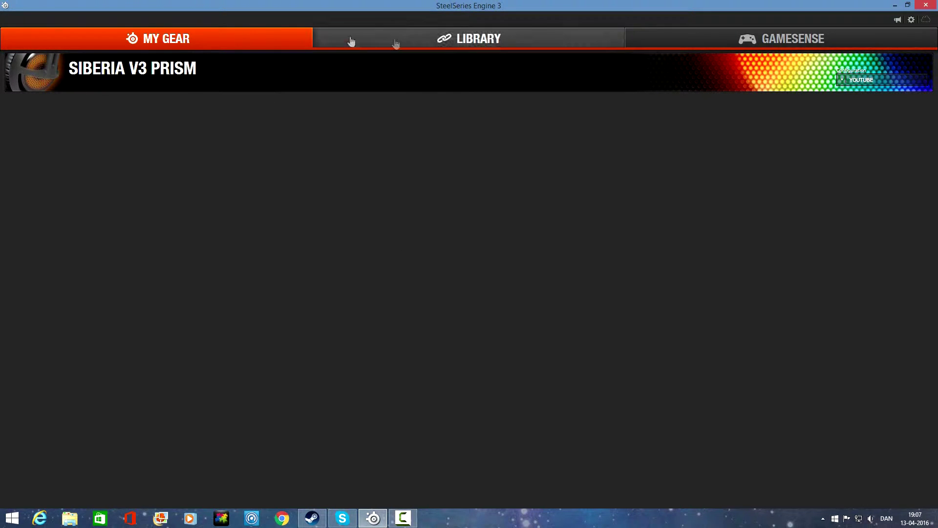
Step: Look through the Library and GameSense sections and return to the gear overview
left_click(526, 45)
left_click(771, 40)
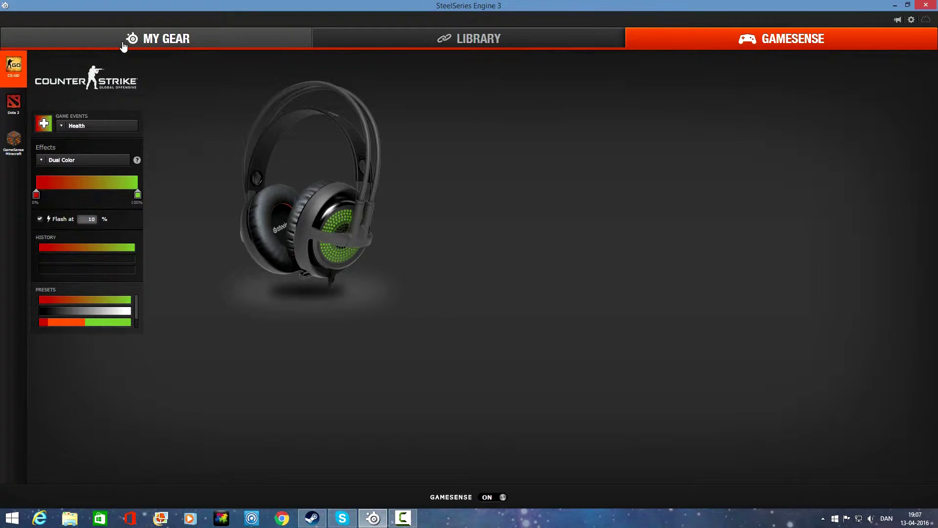
left_click(123, 43)
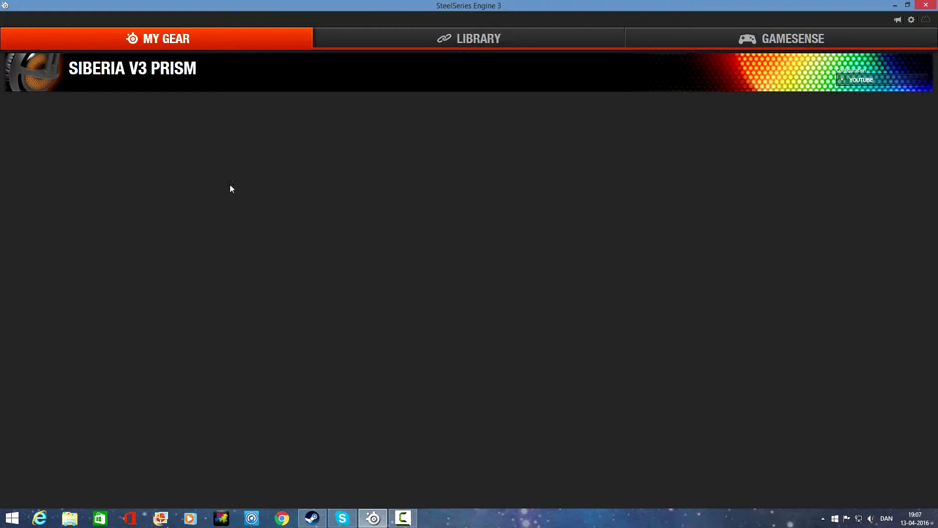
Step: Open the Siberia V3 Prism settings and show the headset's configuration list, discarding the unsaved YouTube changes
left_click(274, 89)
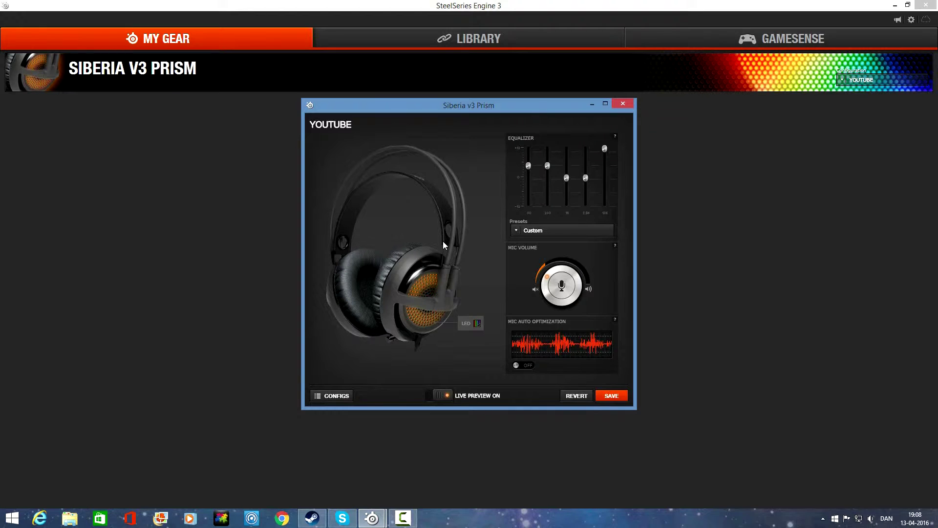
left_click(324, 396)
left_click(326, 396)
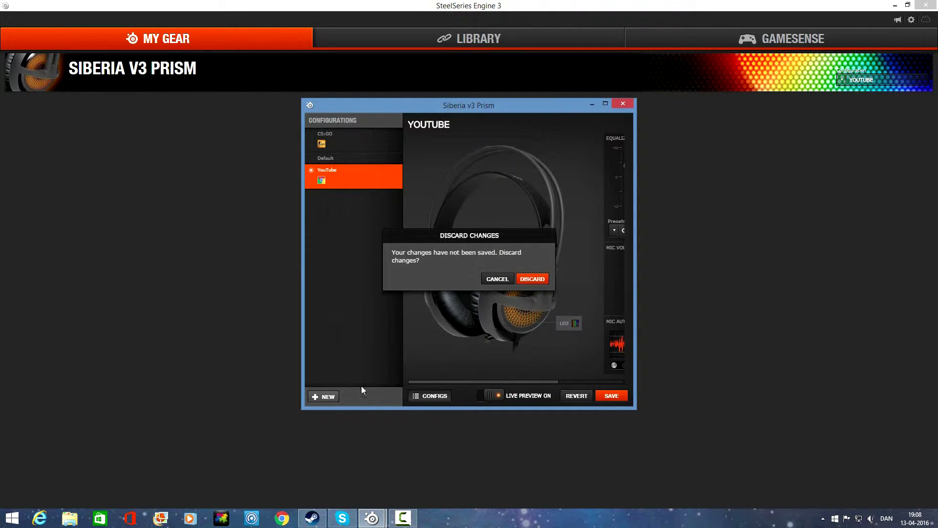
left_click(532, 279)
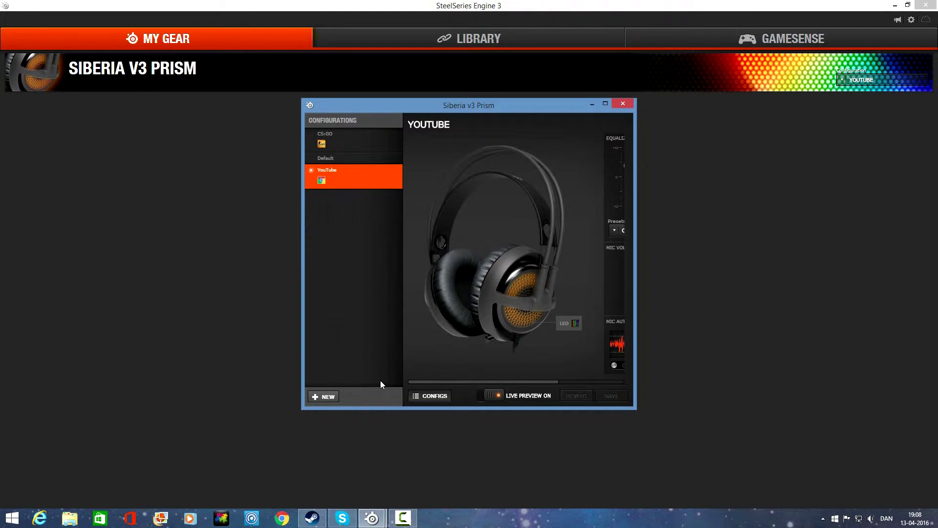
Step: Start a new headset configuration and name it "7 Days to die"
left_click(325, 396)
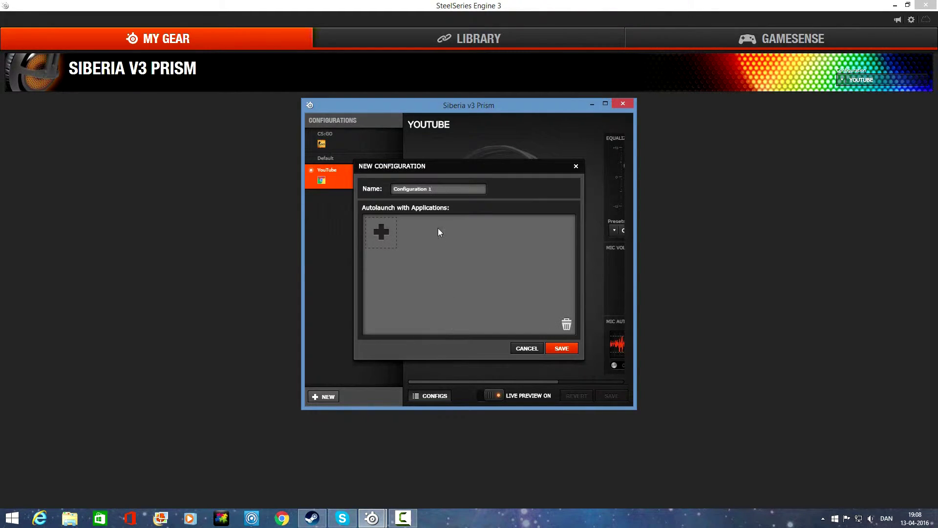
triple_click(457, 189)
type("A")
key("BackSpace")
type("RK")
type("7 Days t")
type("o die")
Step: Add the 7DaysToDie program from Steam\steamapps\common\7 Days To Die as the autolaunch application and save the new configuration
left_click(391, 232)
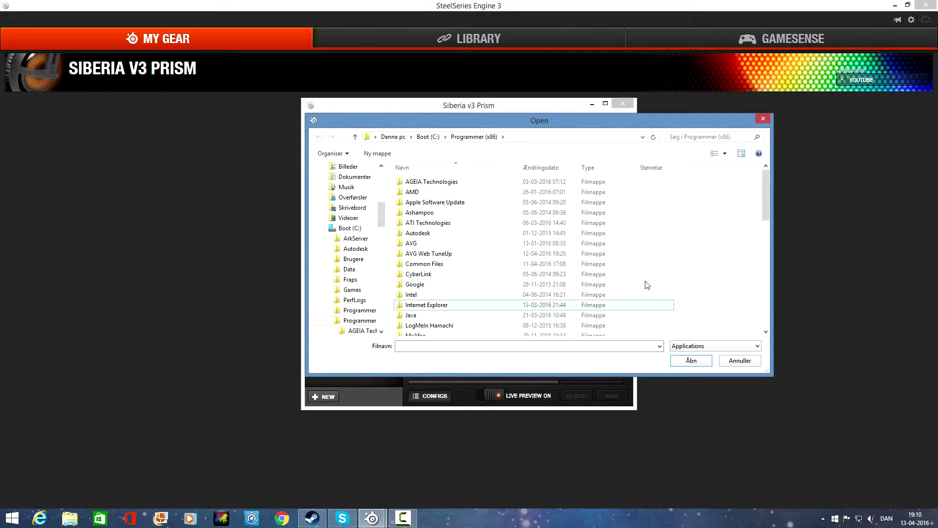
scroll(691, 275, "down", 10)
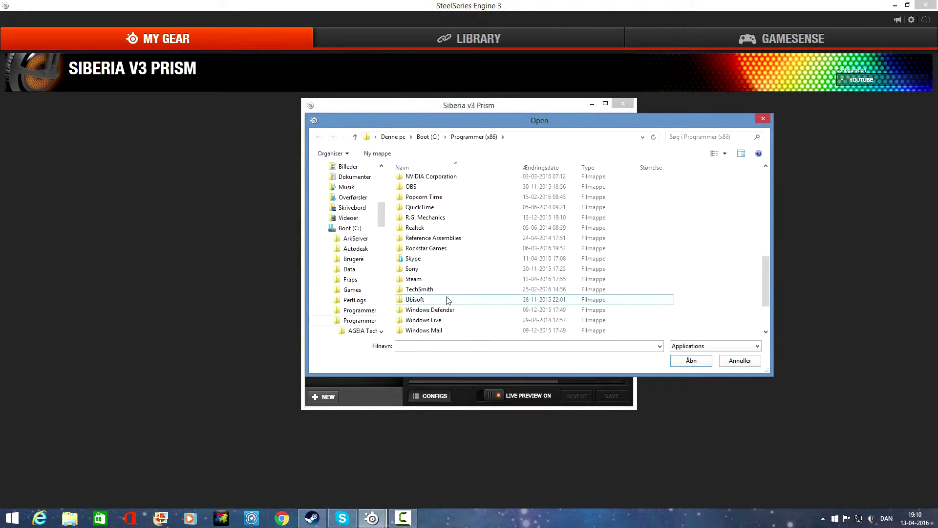
double_click(426, 278)
scroll(440, 272, "down", 3)
double_click(452, 271)
double_click(433, 183)
double_click(423, 182)
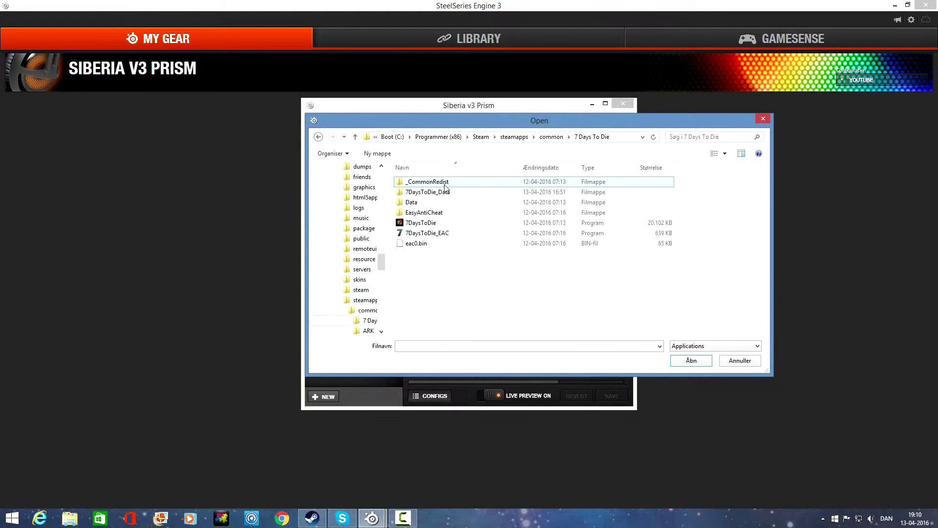
left_click(442, 224)
left_click(689, 362)
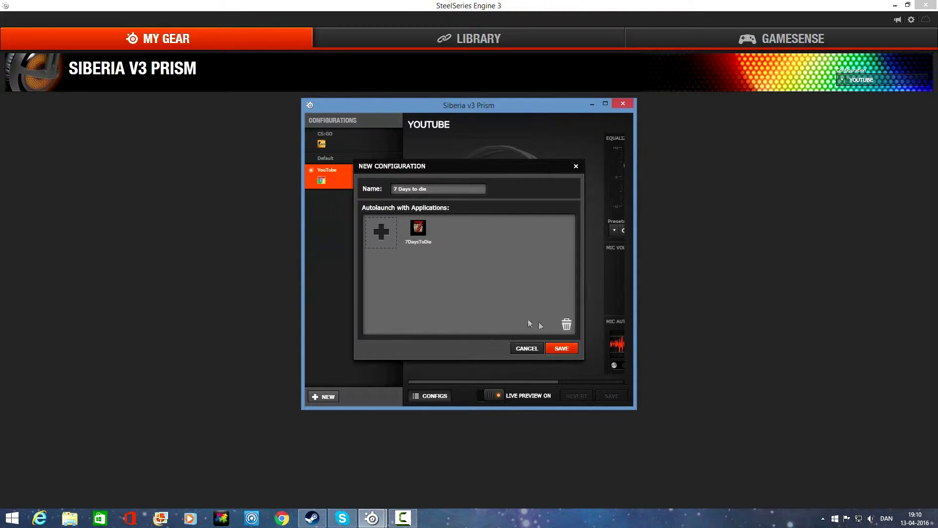
left_click(562, 349)
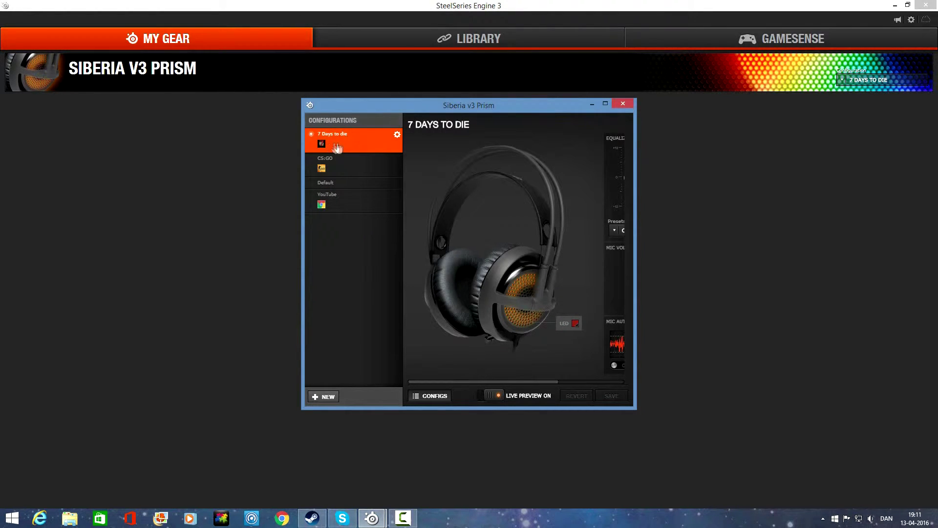
Step: Hide the configuration list and raise the two lowest equalizer bands manually for 7 Days to die
left_click(431, 397)
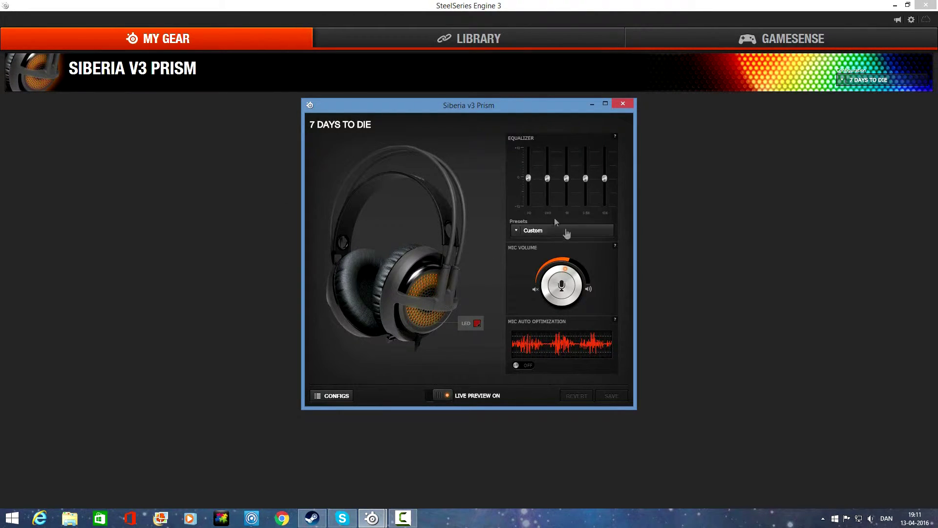
left_click(533, 233)
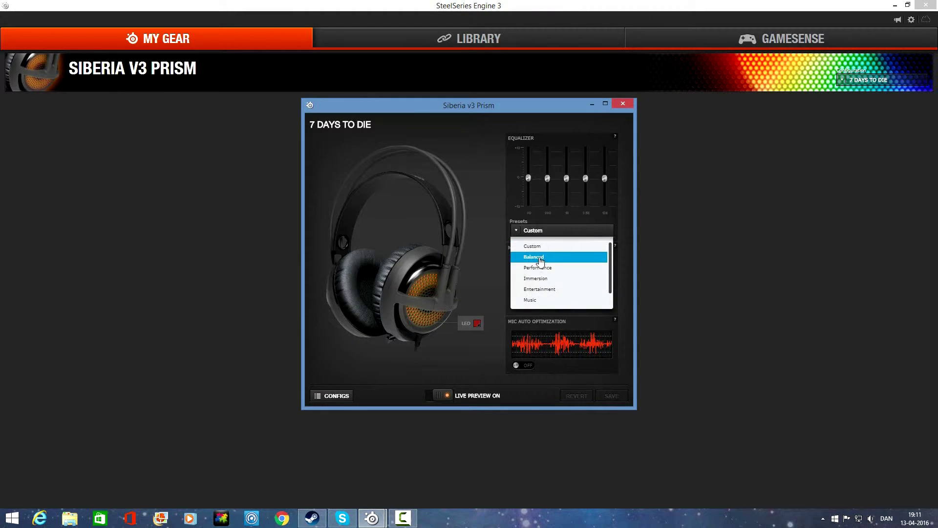
left_click(537, 257)
left_click(540, 235)
left_click(541, 235)
left_click_drag(528, 178, 547, 167)
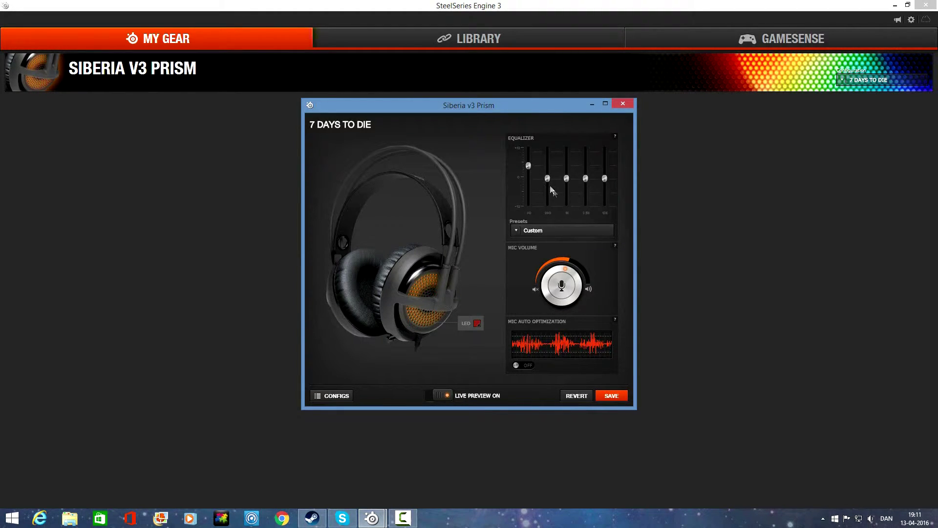
Step: Try the Music, Balanced and Voice equalizer presets on the 7 Days to die configuration
left_click(532, 232)
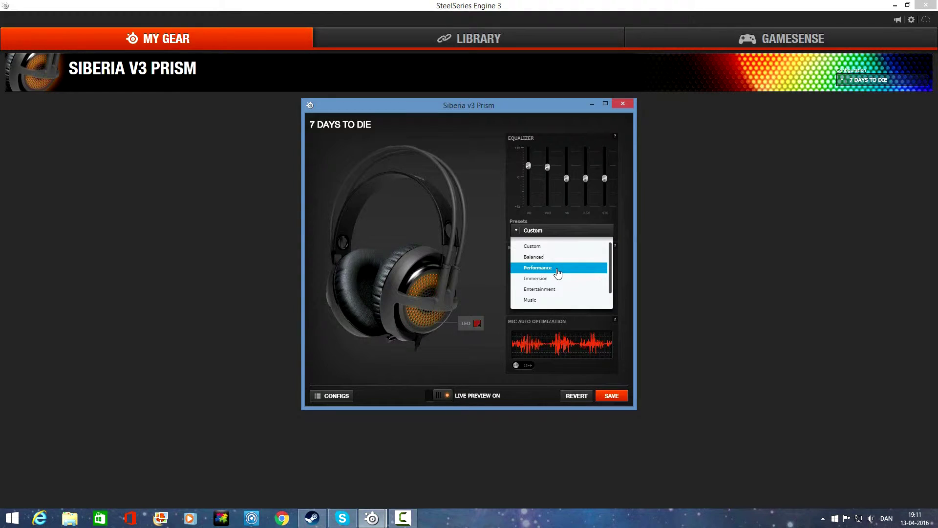
left_click(562, 230)
scroll(560, 296, "down", 1)
left_click(555, 292)
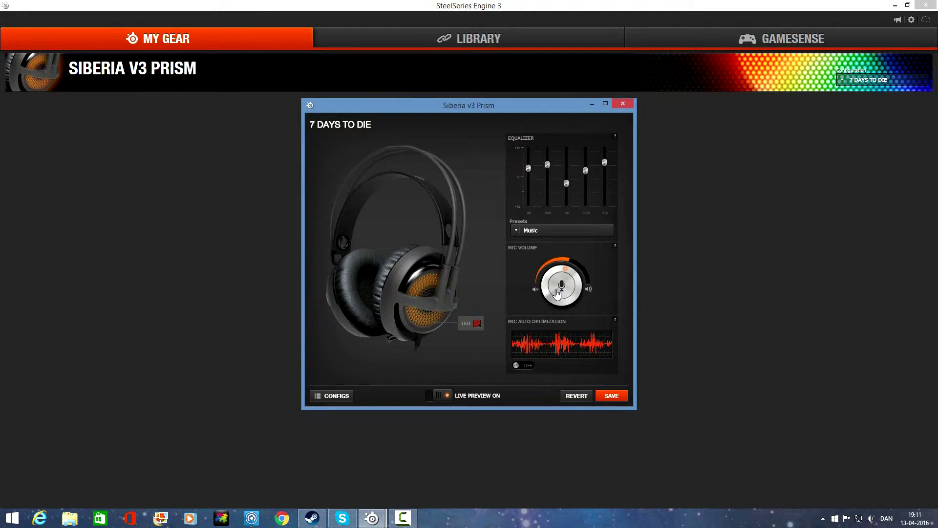
left_click(555, 235)
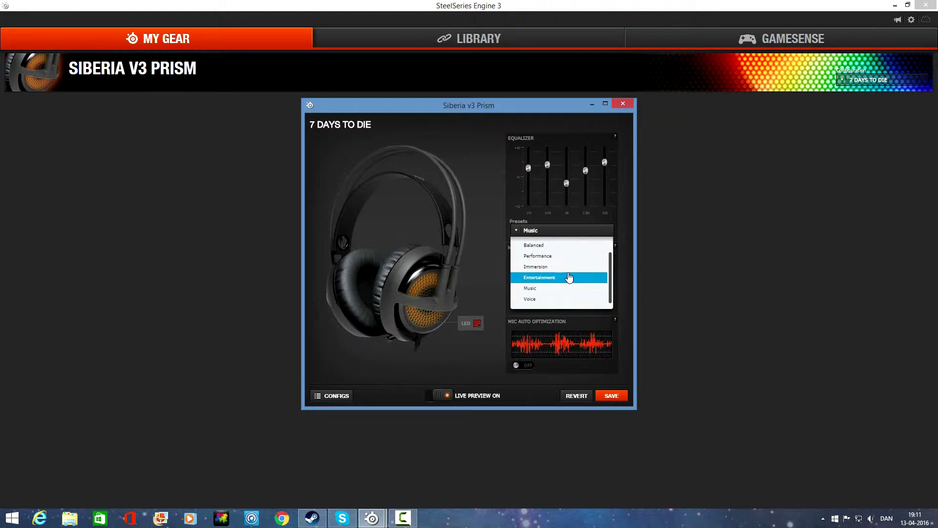
left_click(563, 245)
left_click(563, 244)
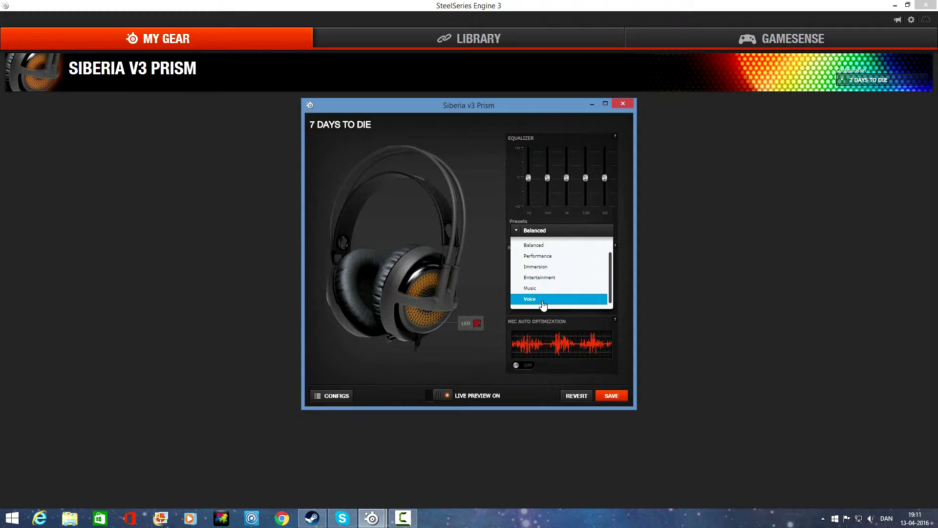
left_click(557, 298)
Step: Set the equalizer preset of the 7 Days to die configuration to Balanced
left_click(556, 231)
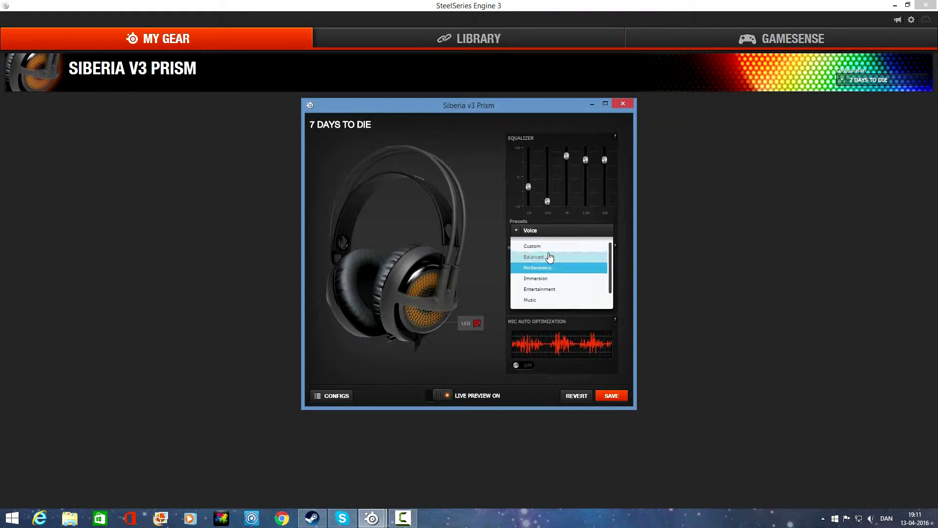
left_click(556, 251)
left_click(557, 231)
left_click(563, 244)
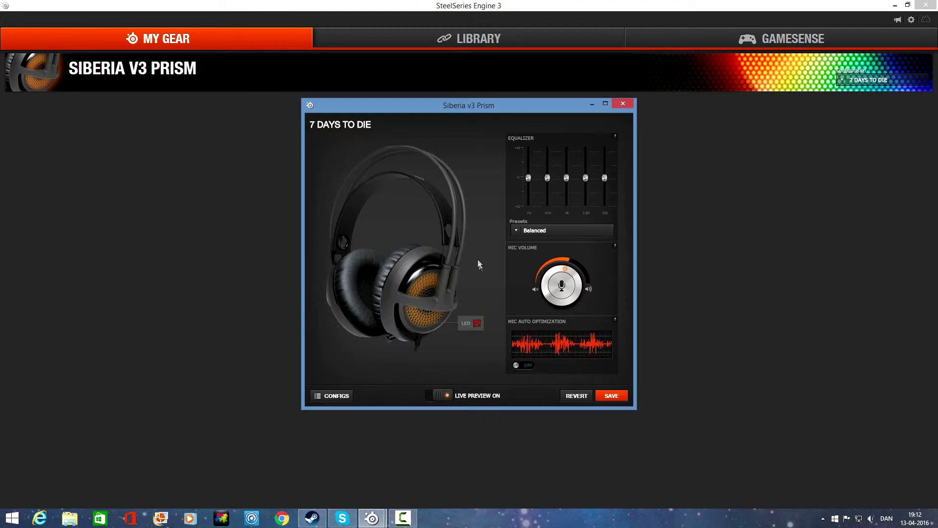
left_click(325, 398)
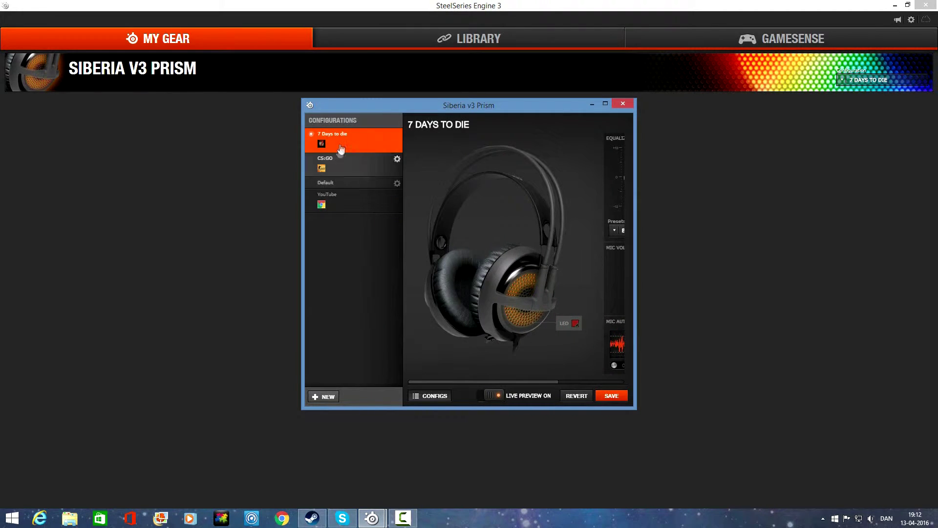
left_click(435, 395)
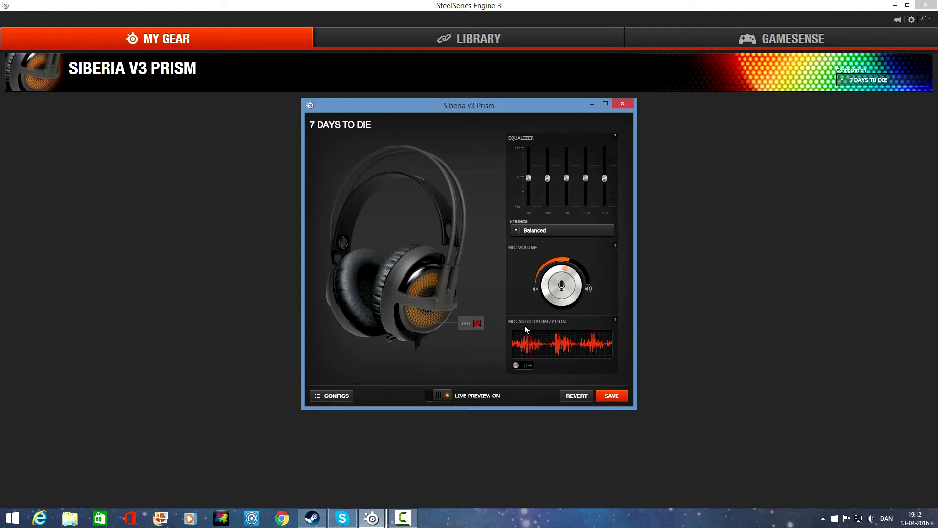
Step: Set the headset's LED illumination color to white (RGB 255, 255, 255) and close the illumination settings
left_click(477, 324)
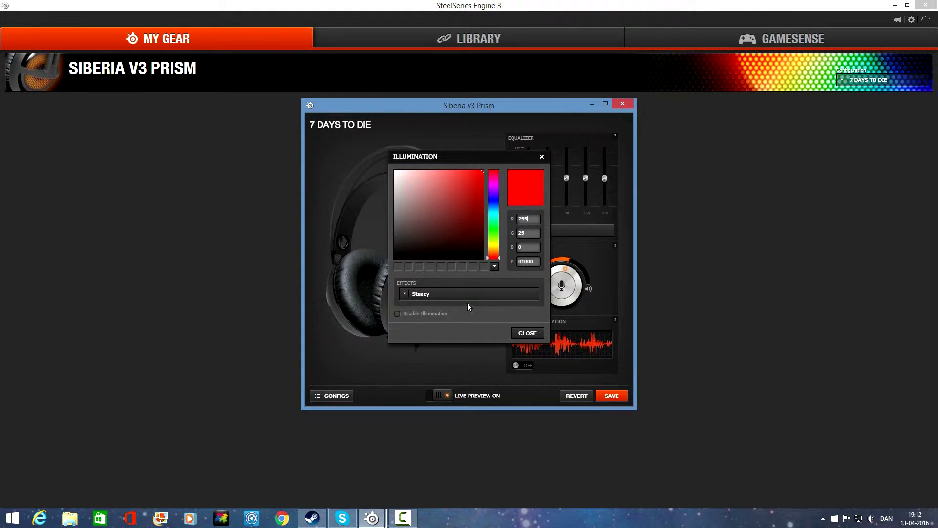
left_click_drag(409, 188, 374, 172)
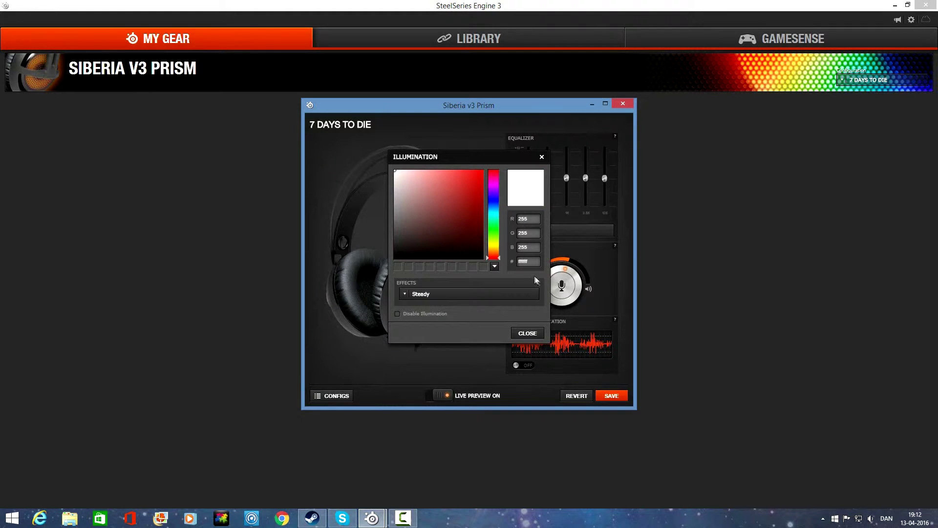
left_click(526, 335)
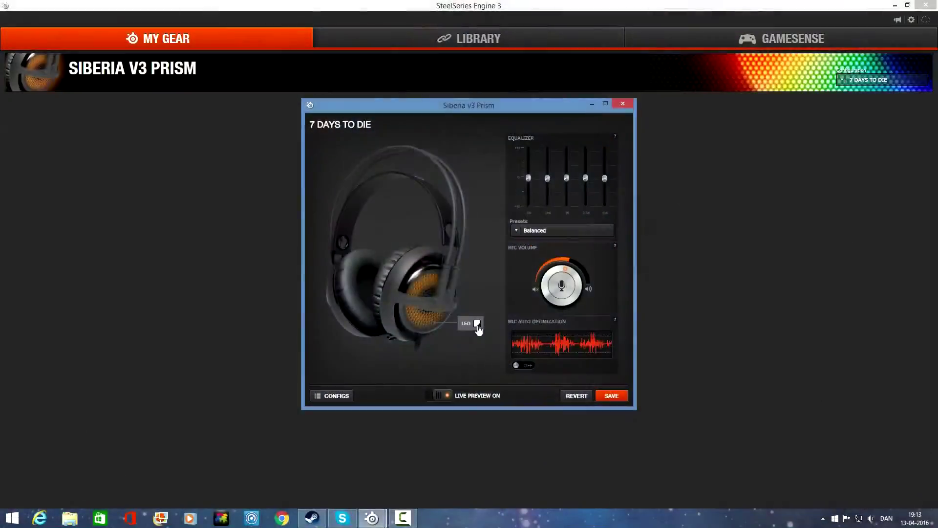
Step: Reopen the LED illumination settings and change the effect from Steady to ColorShift
left_click(465, 323)
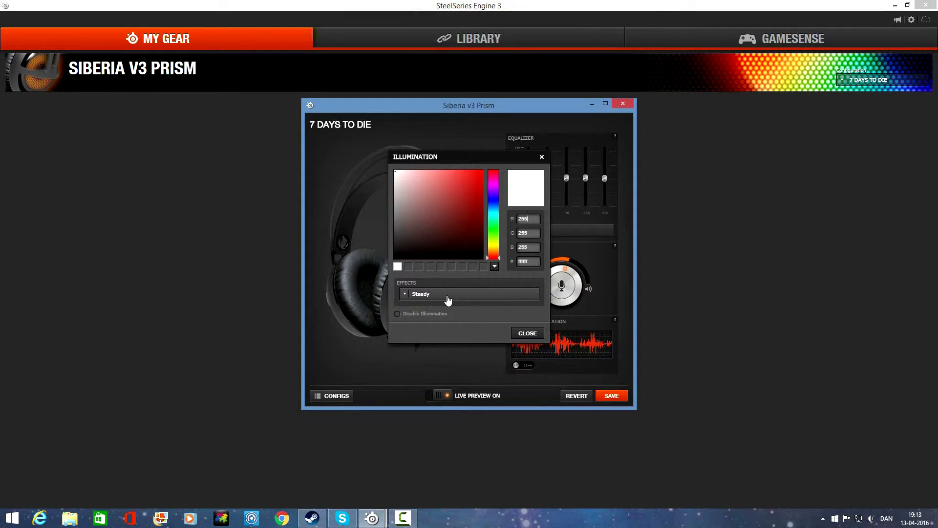
left_click(448, 295)
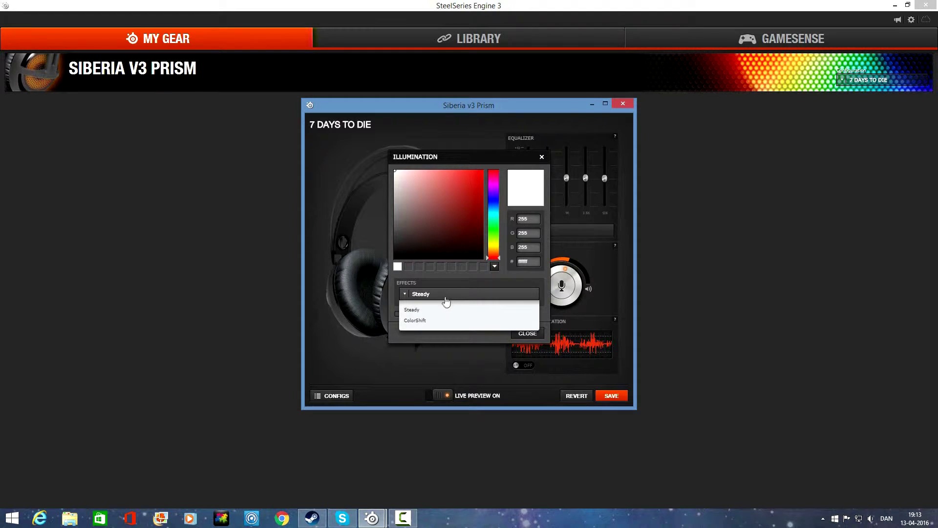
left_click(444, 307)
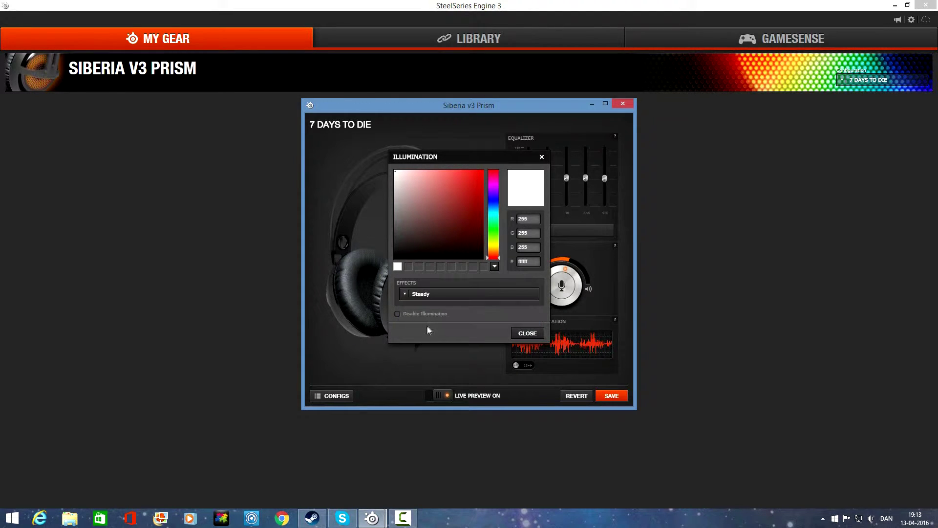
left_click(417, 296)
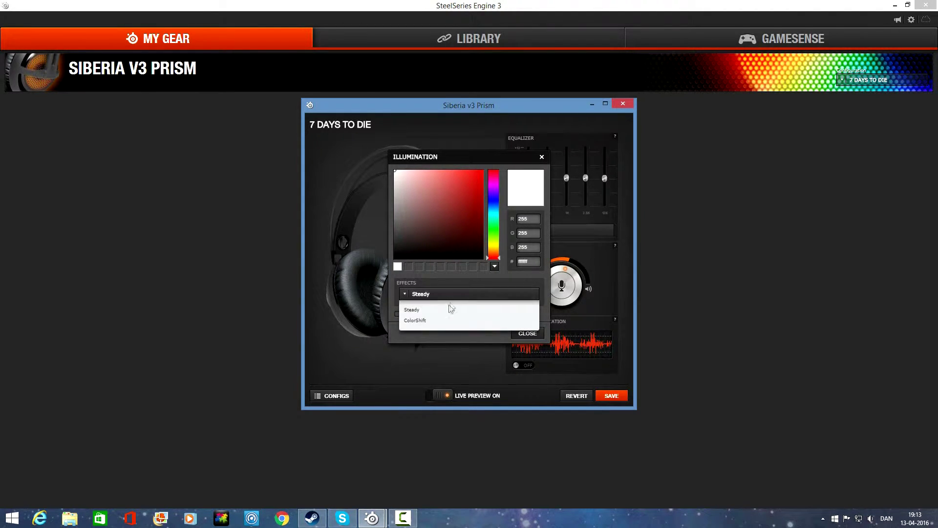
left_click(430, 321)
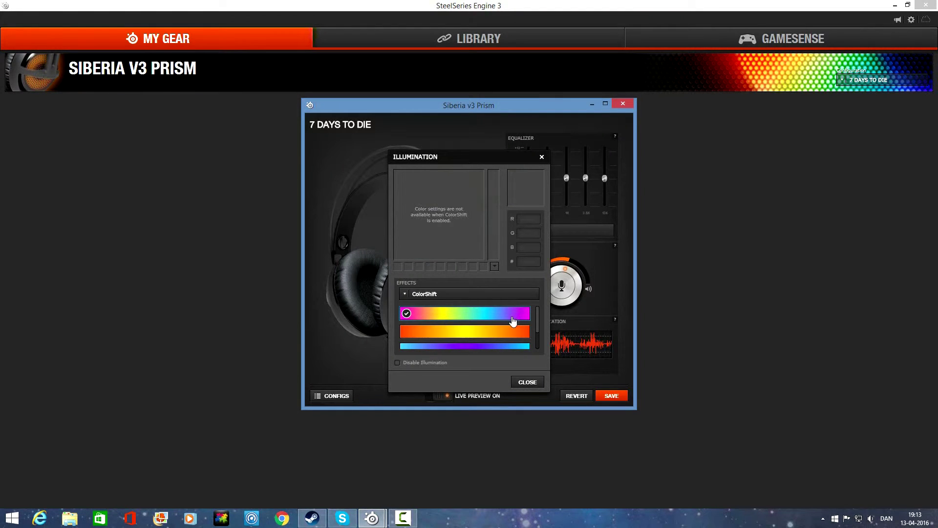
scroll(503, 323, "down", 1)
scroll(494, 326, "up", 1)
Step: Try the orange-yellow, cyan-purple and black-banded ColorShift gradients, and return to the pink-to-purple rainbow gradient
left_click(487, 334)
scroll(491, 333, "down", 1)
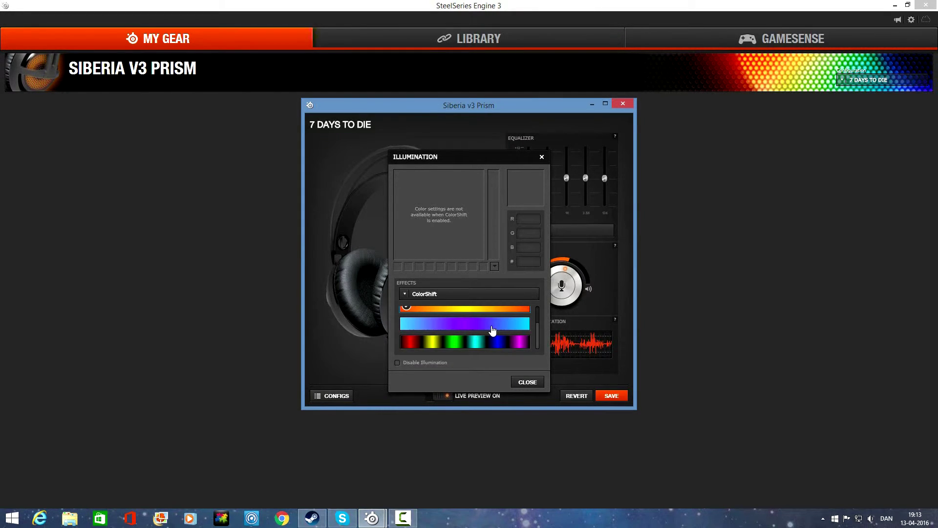
left_click(492, 328)
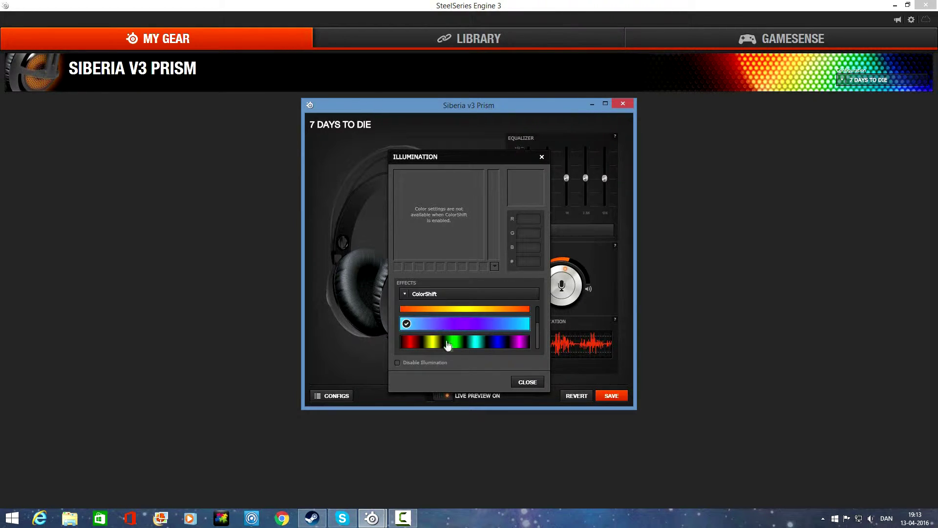
left_click(472, 341)
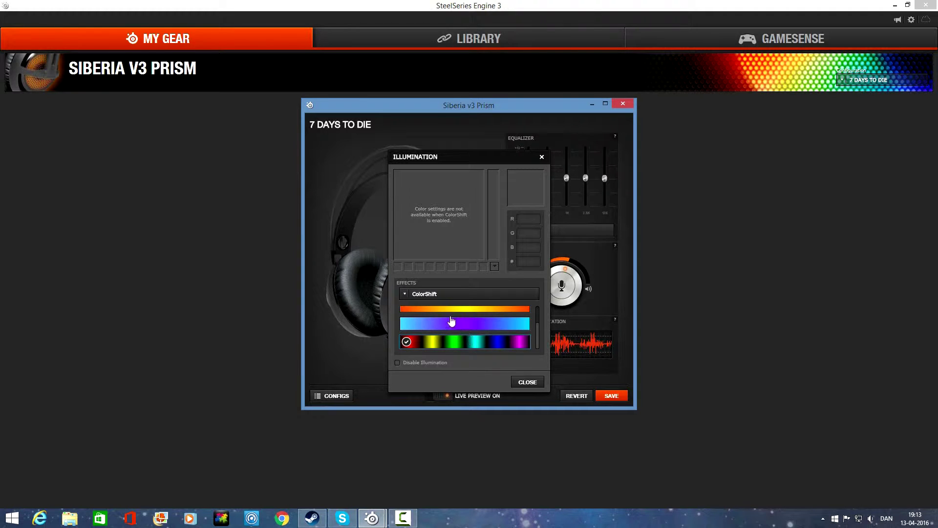
scroll(448, 318, "up", 2)
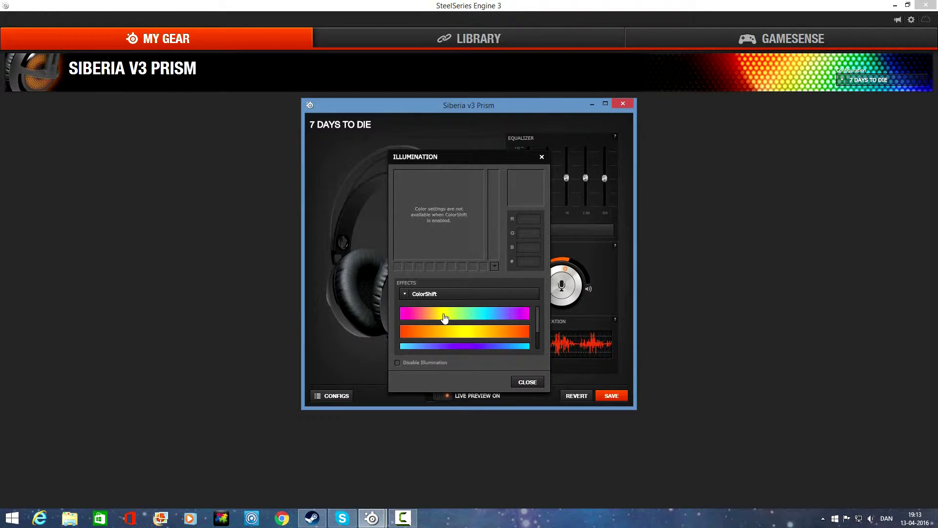
left_click(445, 318)
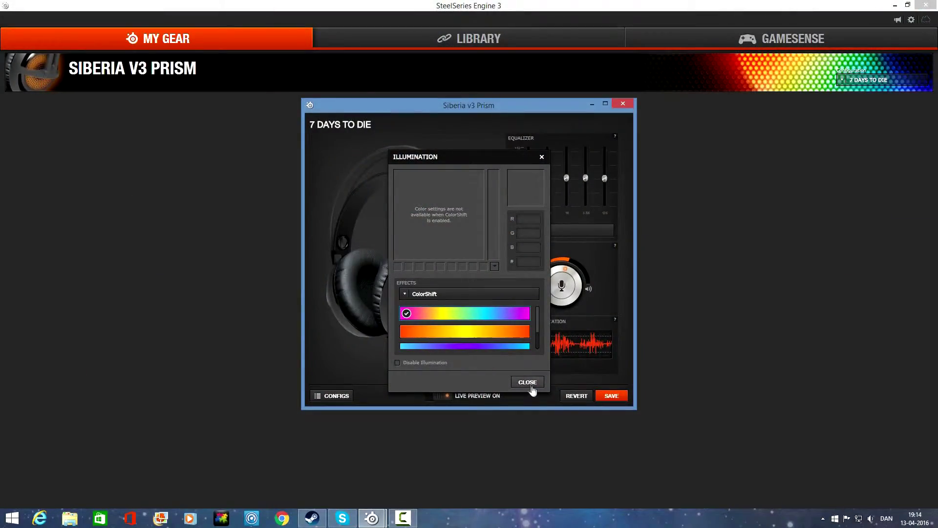
Step: Close the illumination settings and switch to the YouTube configuration, discarding the unsaved changes to 7 Days to die
left_click(529, 384)
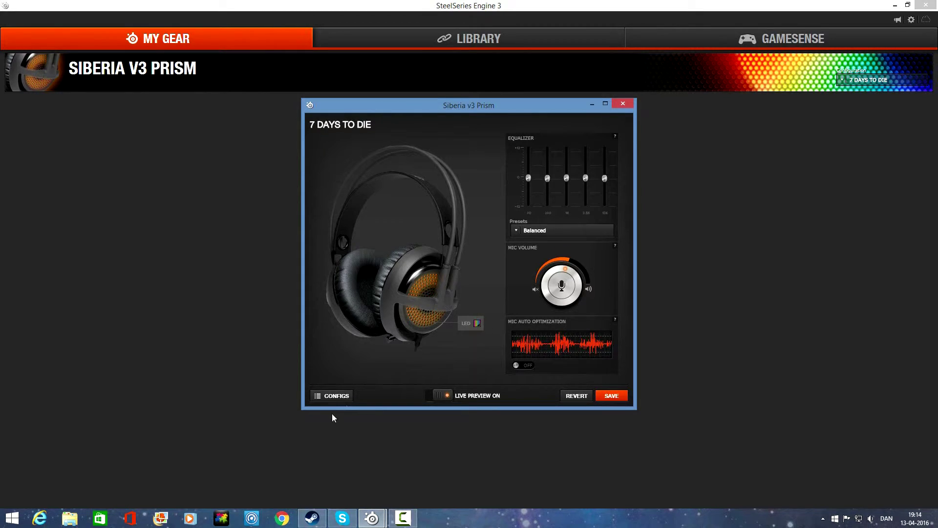
left_click(334, 396)
left_click(348, 200)
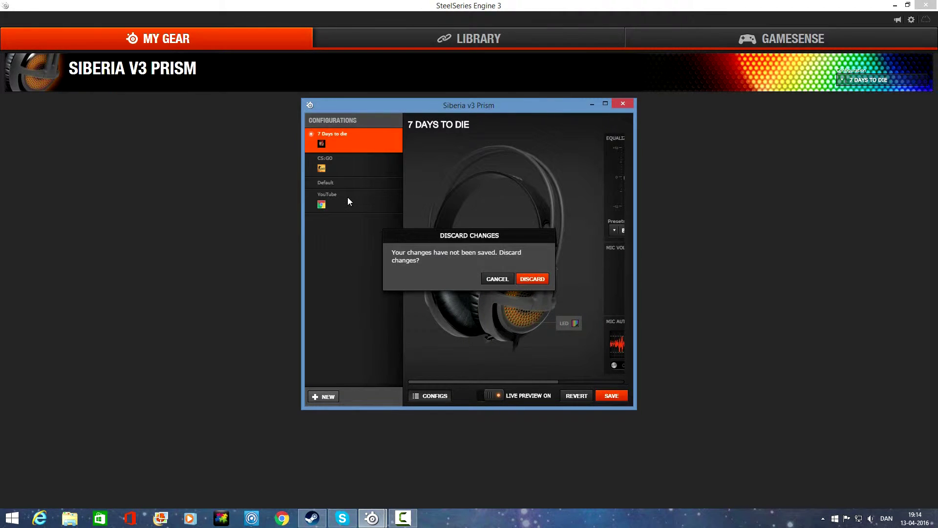
left_click(535, 284)
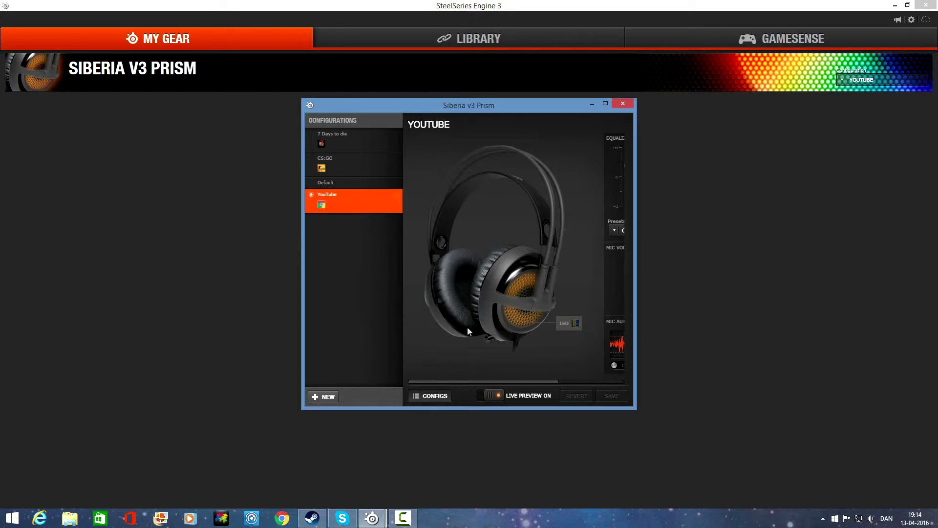
Step: Hide the configurations list, raise the YouTube configuration's microphone volume slightly and save it
left_click(434, 397)
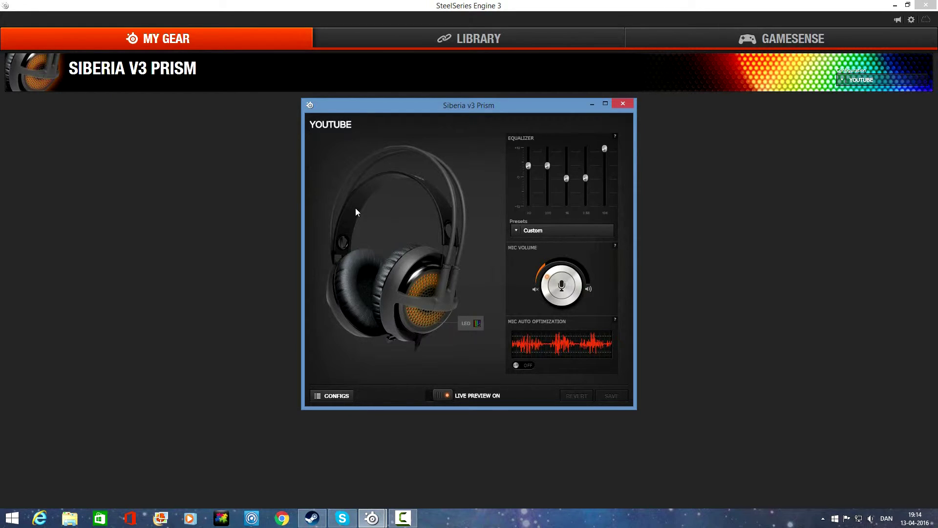
left_click_drag(562, 285, 563, 273)
left_click(611, 396)
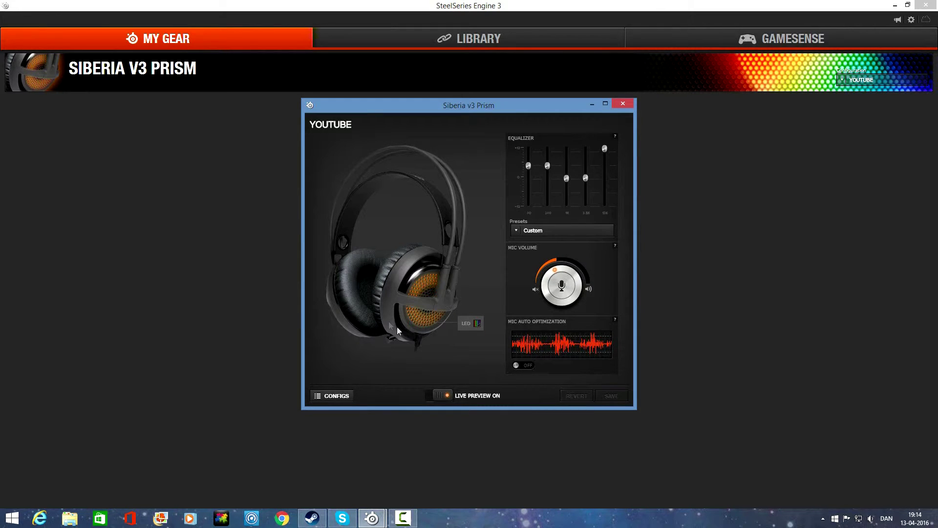
Step: Review the YouTube configuration's LED illumination settings and close the headset's settings window
left_click(476, 324)
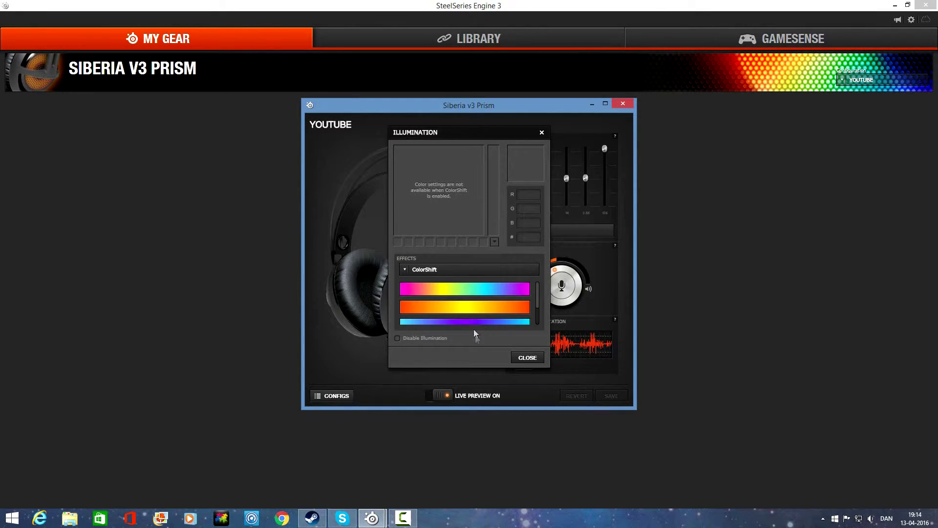
left_click(529, 359)
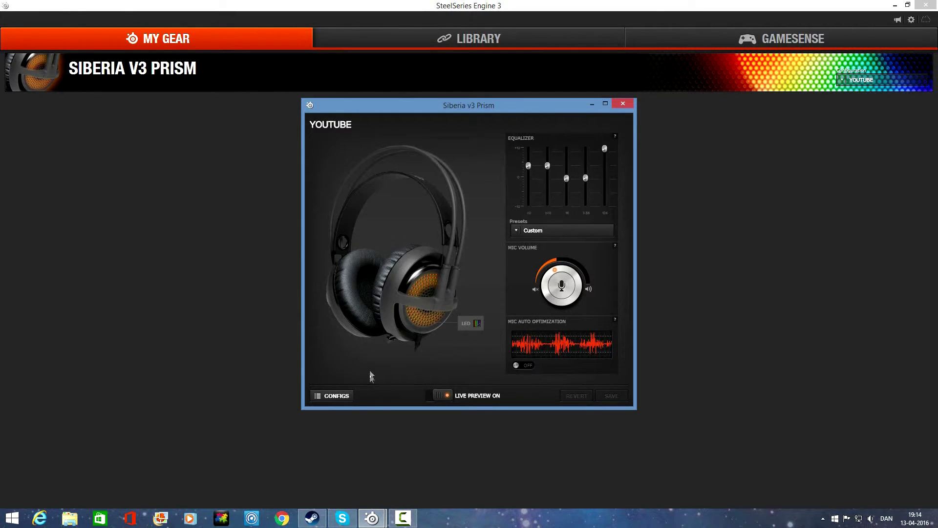
left_click(334, 396)
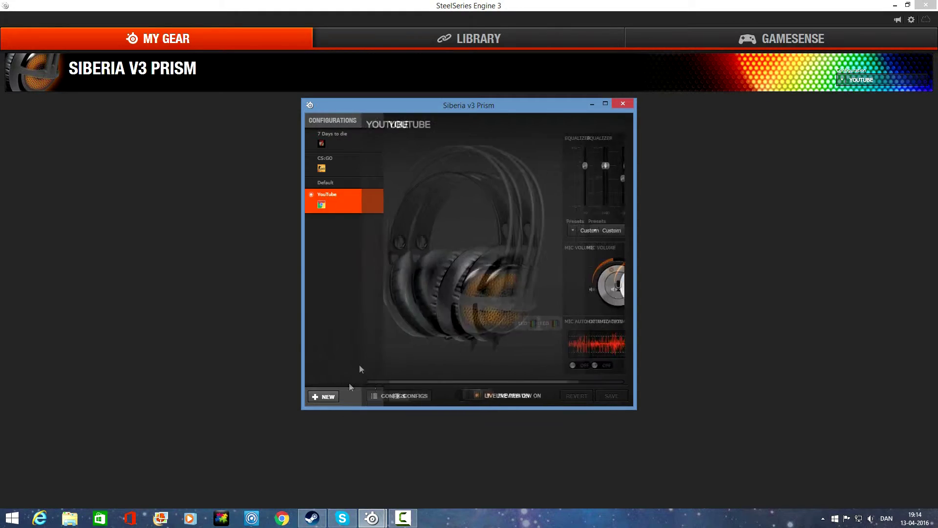
left_click(435, 396)
left_click(623, 103)
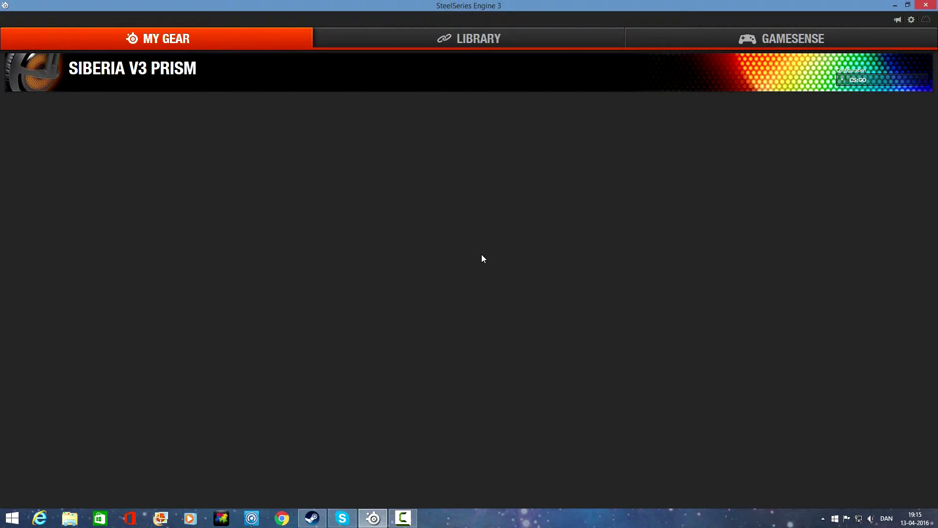
Step: Add the Siberia v3 Prism as a device to the 7DaysToDie application in the library
left_click(497, 42)
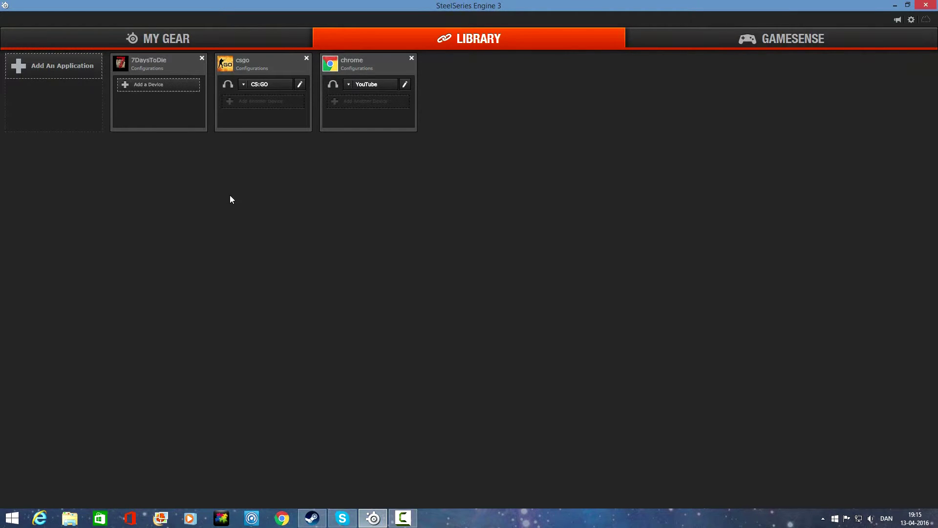
left_click(139, 92)
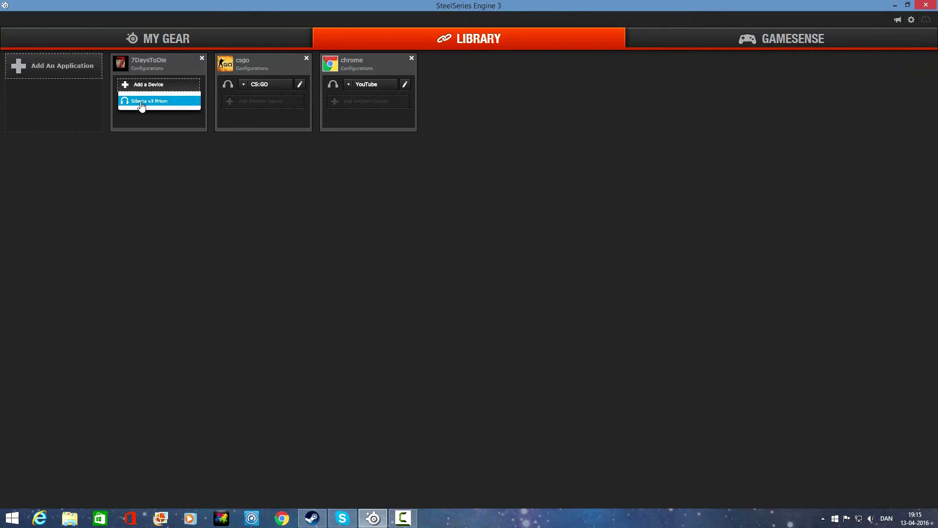
left_click(142, 101)
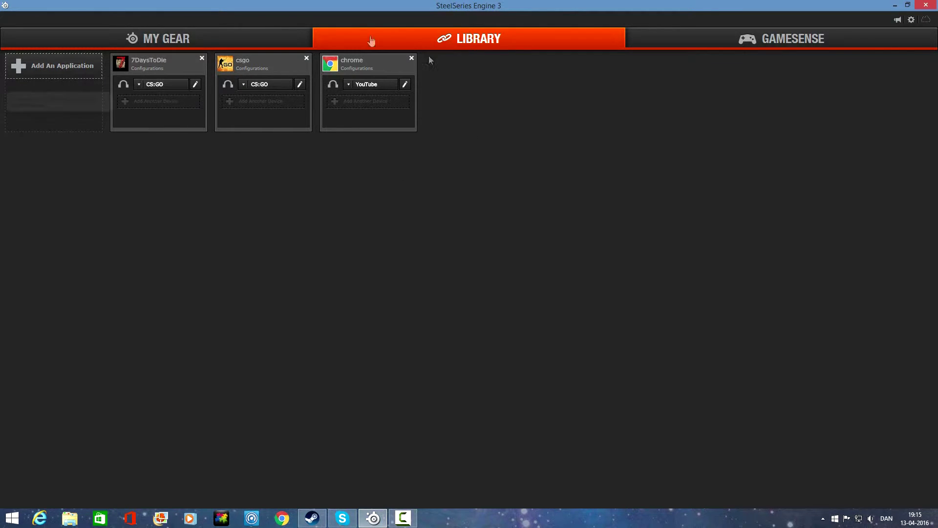
Step: Check which applications are linked to the headset's configurations, close its settings window and return to the library
left_click(239, 39)
left_click(303, 73)
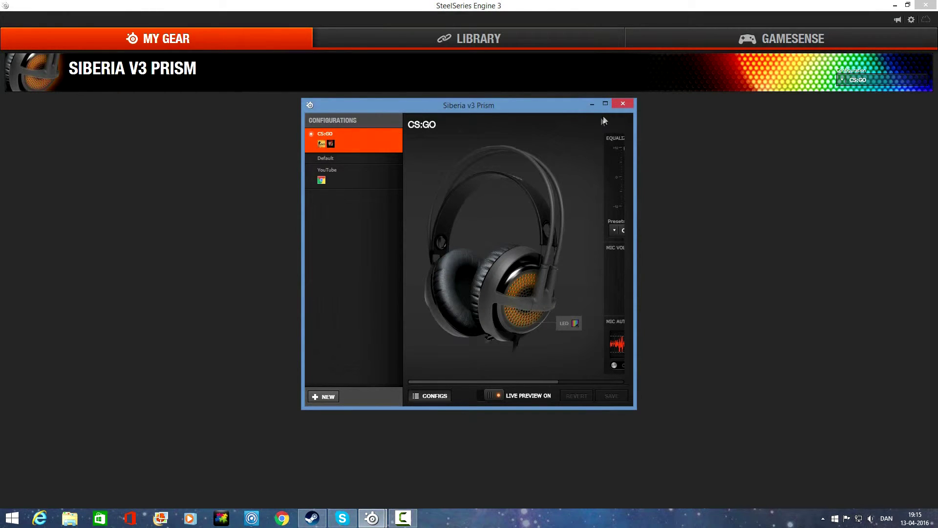
left_click(621, 105)
left_click(448, 38)
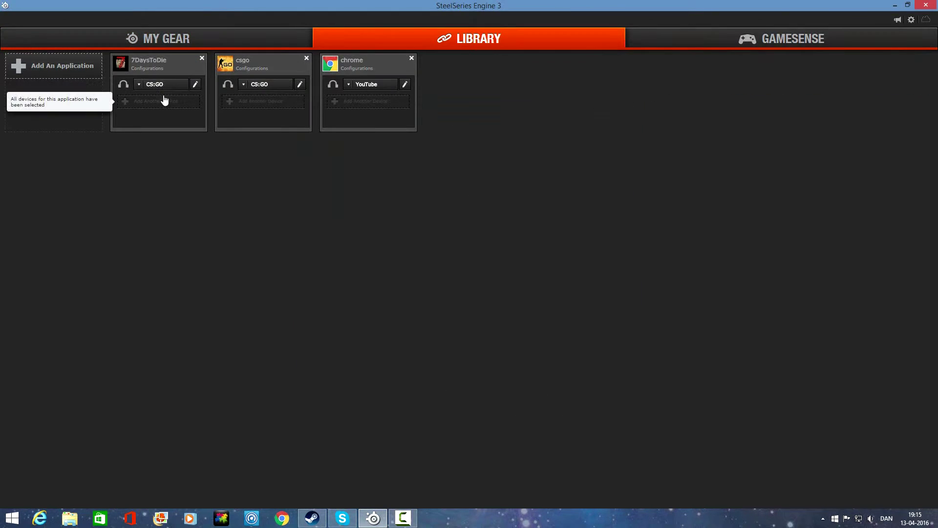
Step: Try the YouTube configuration for the 7DaysToDie application and switch it back to CS:GO
left_click(140, 85)
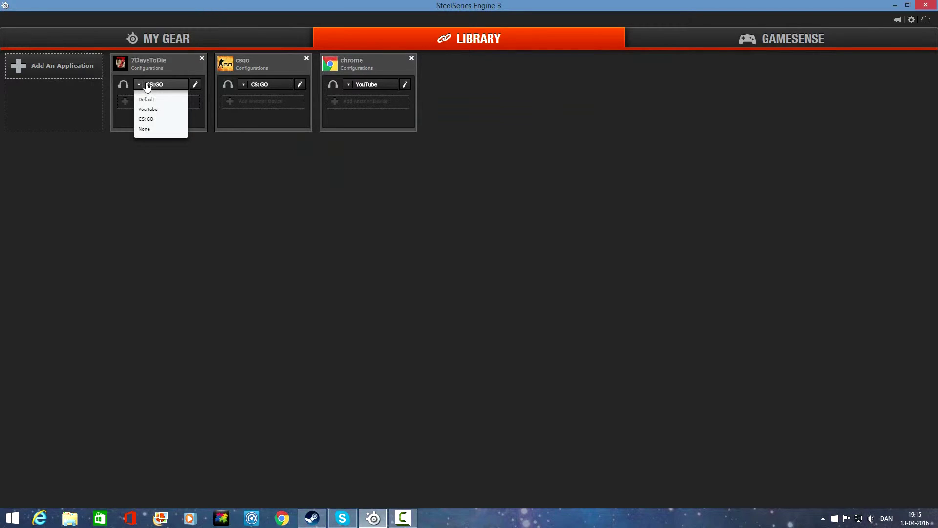
left_click(151, 83)
left_click(150, 85)
left_click(158, 110)
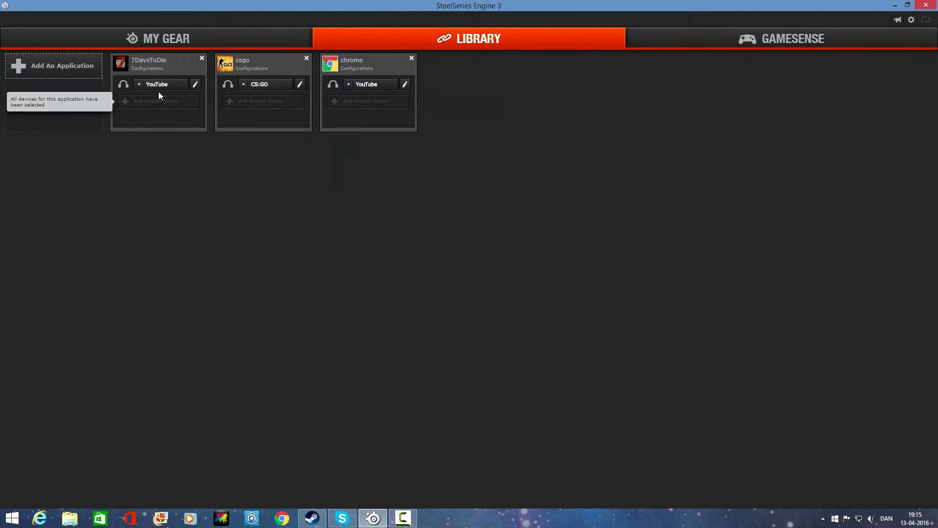
left_click(161, 86)
left_click(157, 118)
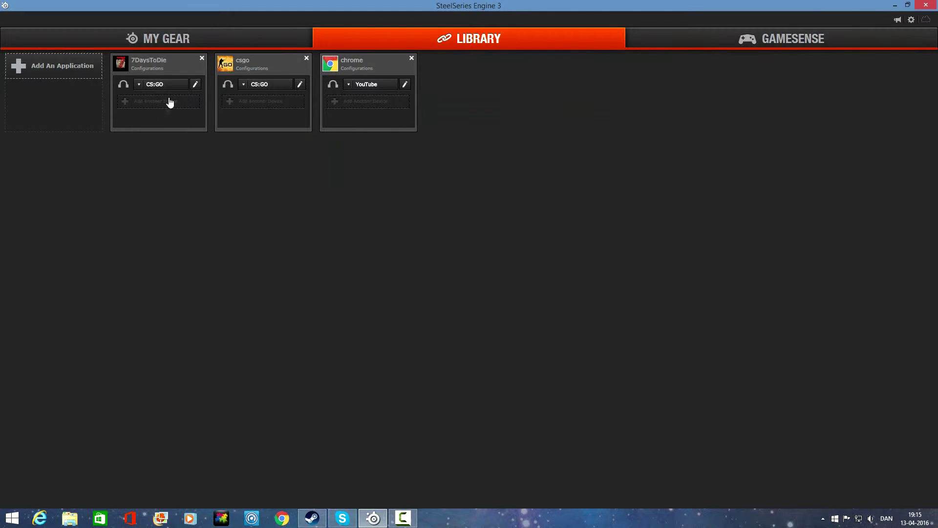
Step: Delete the 7DaysToDie application from the library
left_click(203, 59)
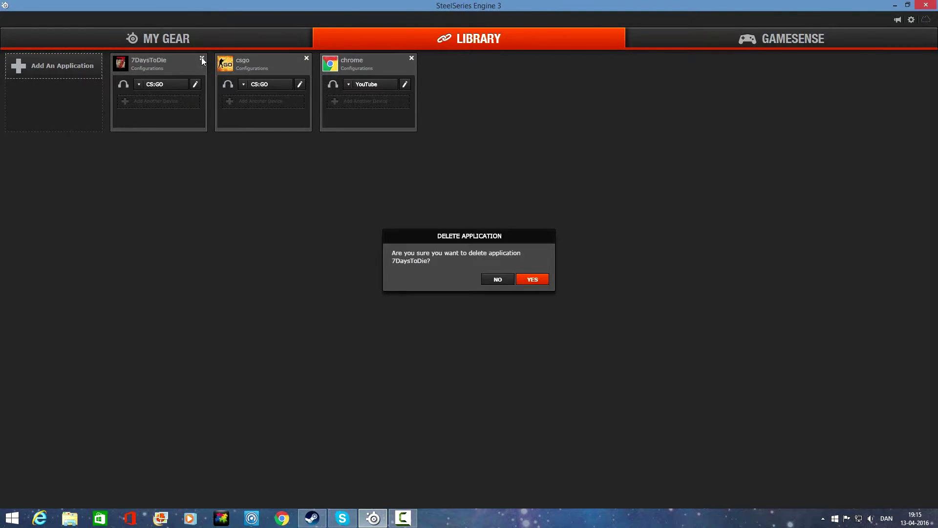
left_click(542, 277)
Step: Look through the GameSense pages for Dota 2 and the Minecraft mod, and return to the CS:GO page
left_click(712, 46)
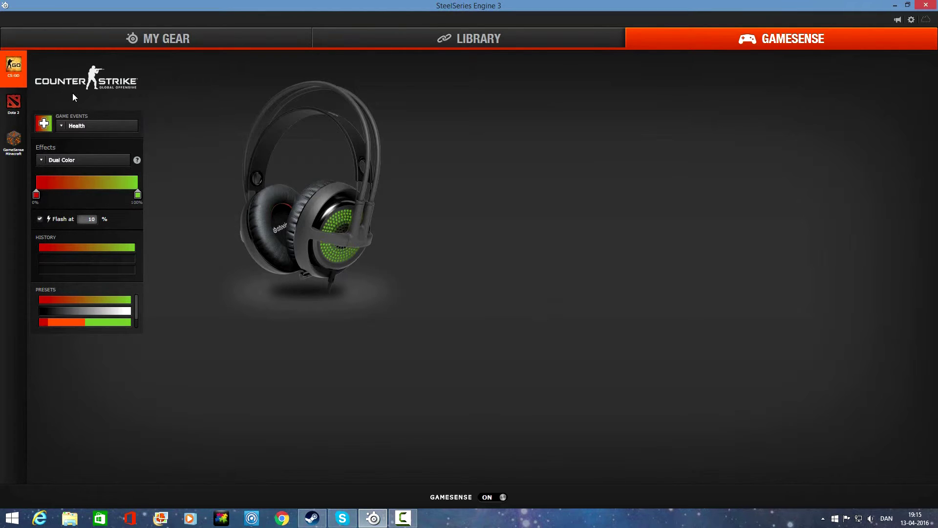
left_click(23, 112)
left_click(17, 157)
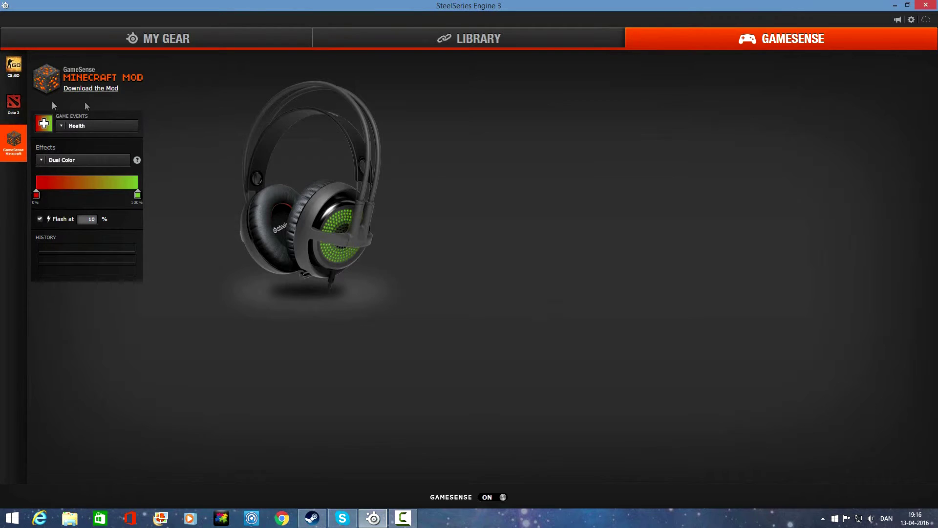
left_click(20, 83)
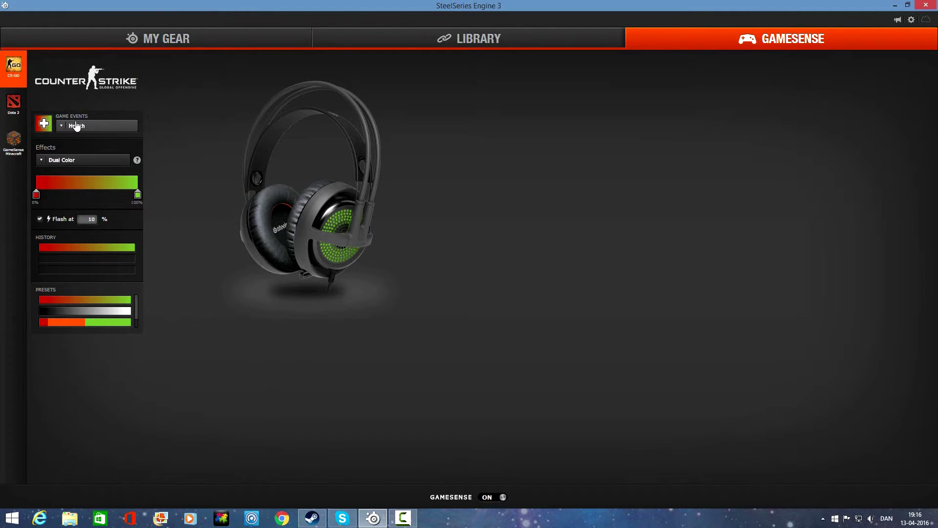
Step: Try the Ammo, Round Kills, Money and None game events for CS:GO, and return to Health
left_click(105, 129)
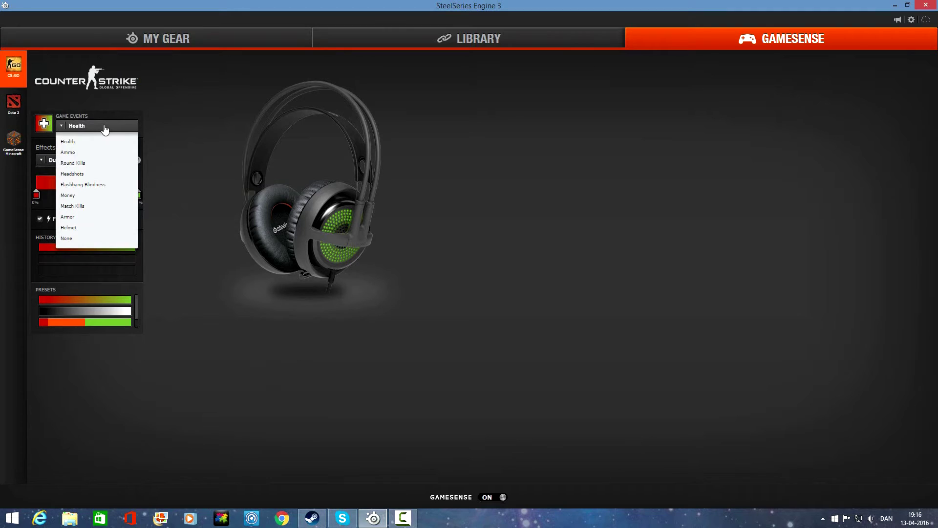
left_click(99, 152)
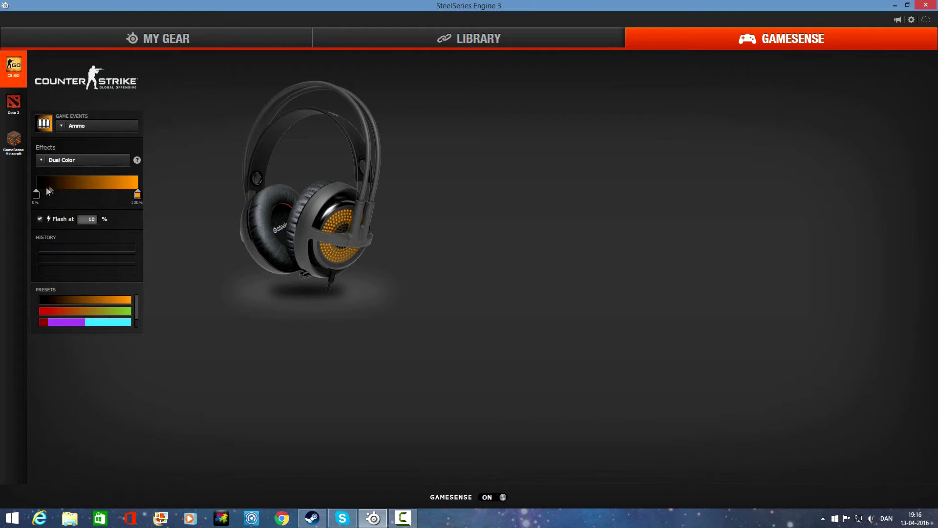
left_click(77, 125)
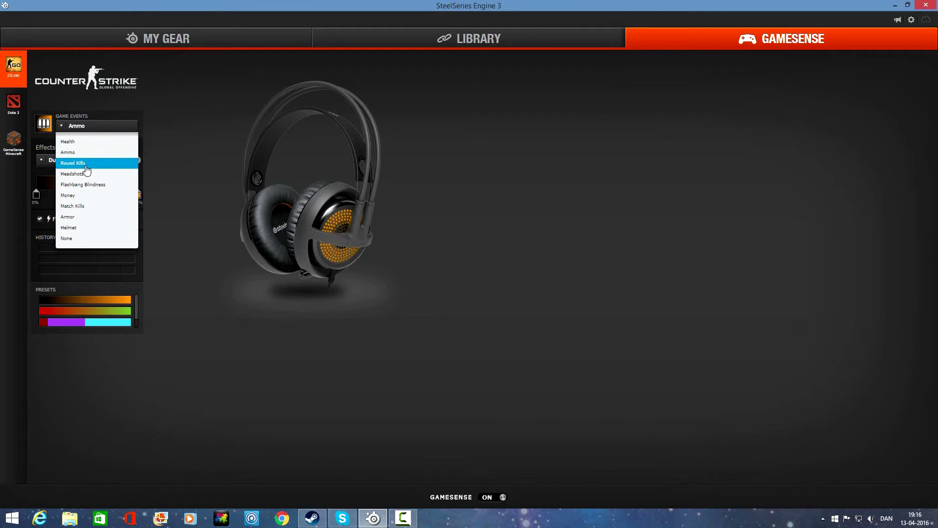
left_click(85, 165)
left_click(90, 129)
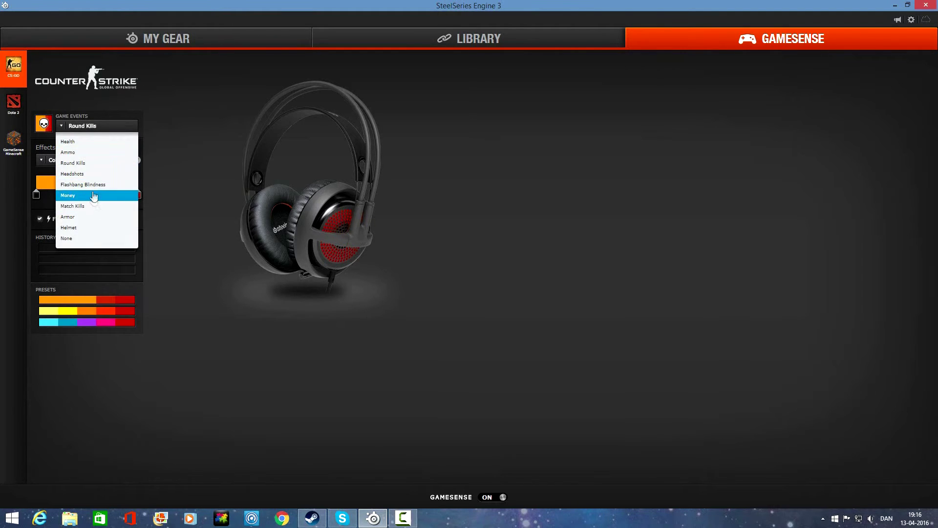
left_click(94, 198)
left_click(96, 129)
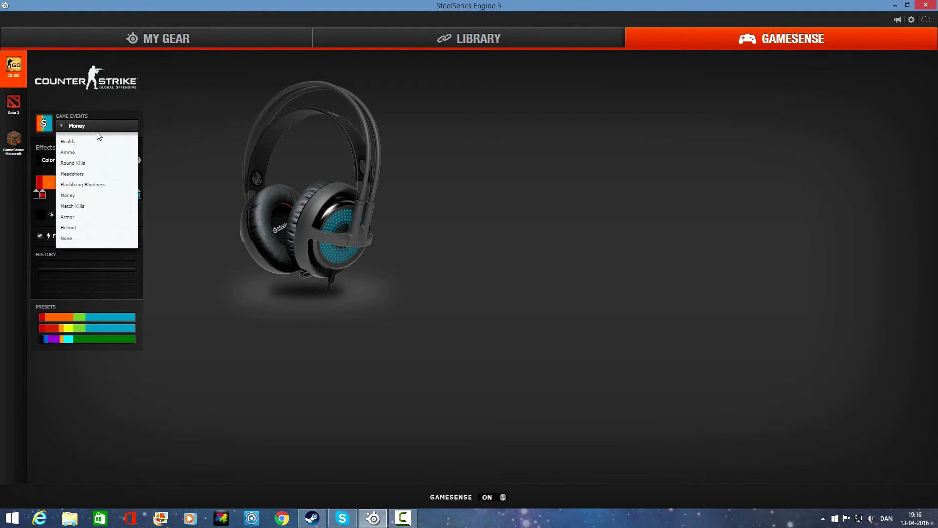
left_click(88, 238)
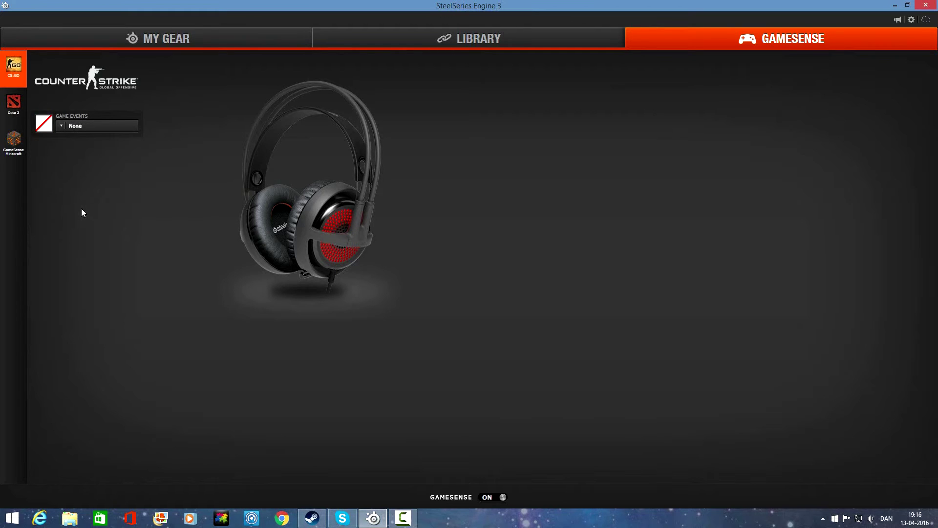
left_click(78, 126)
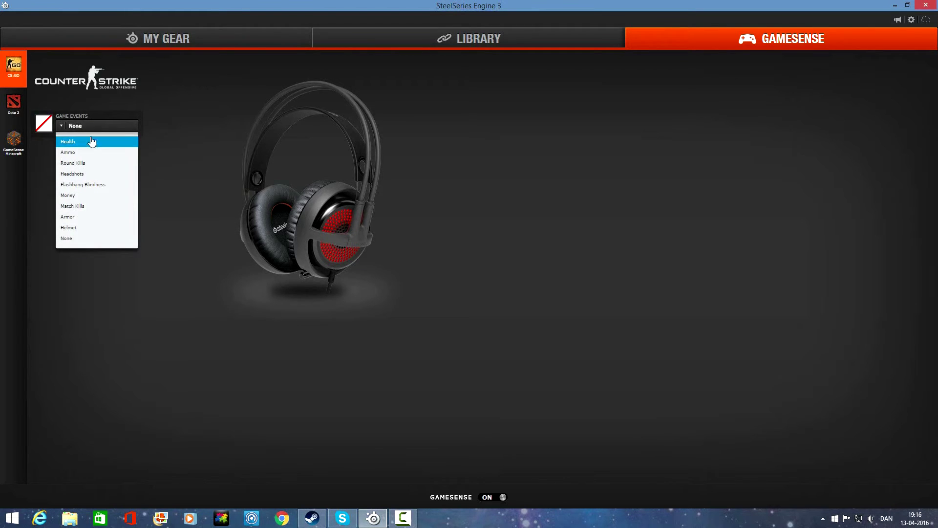
left_click(92, 140)
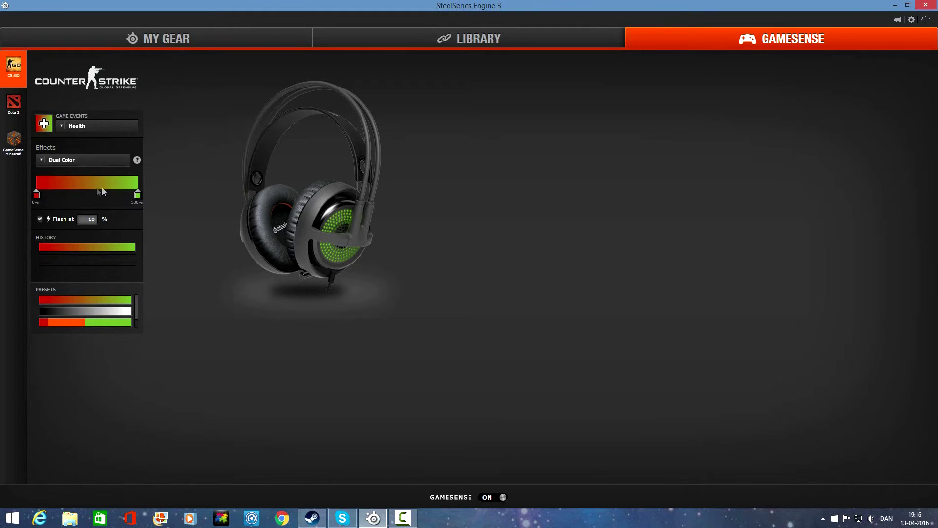
Step: Try the Color Range and Single Color effects for the Health event, and return to Dual Color
left_click(86, 162)
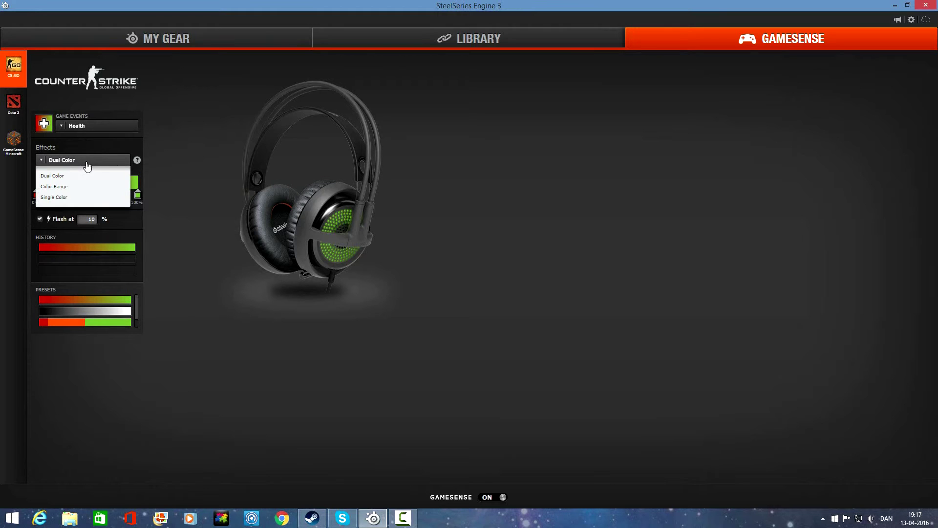
left_click(81, 186)
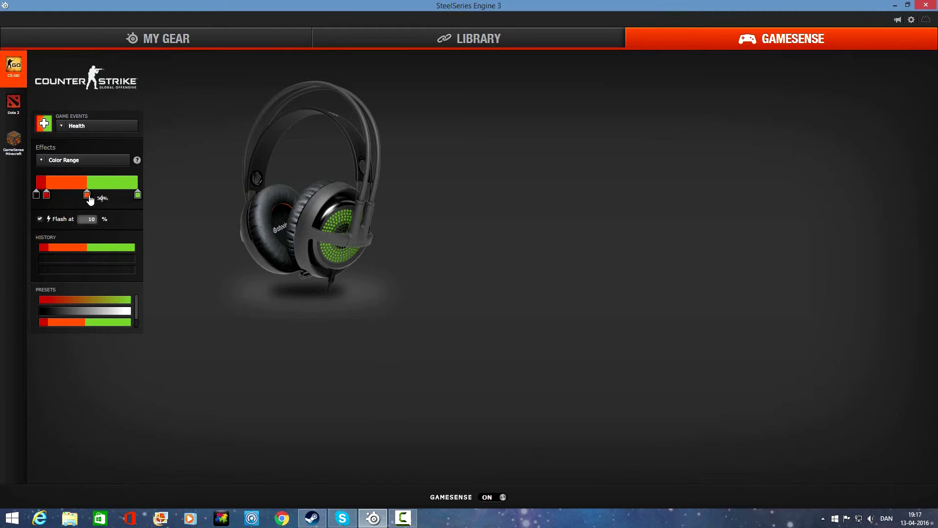
mouse_move(86, 196)
left_click(58, 161)
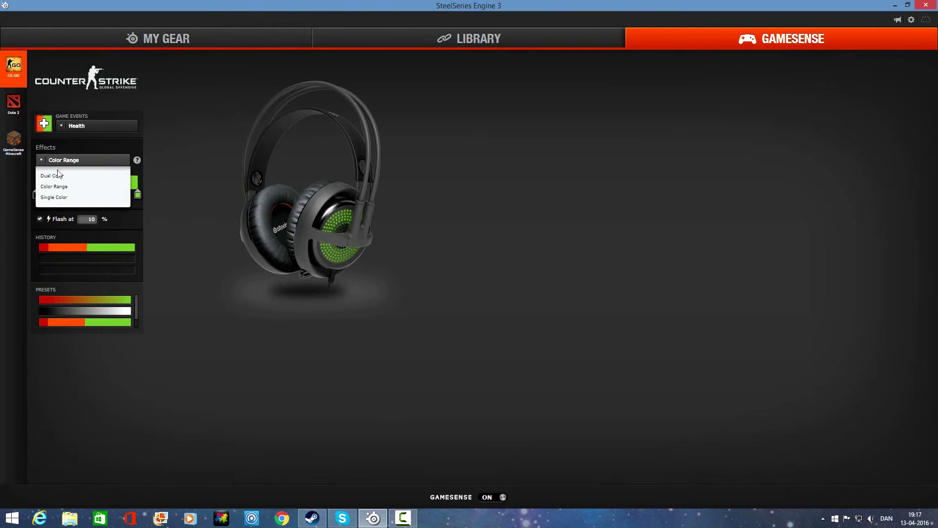
left_click(68, 198)
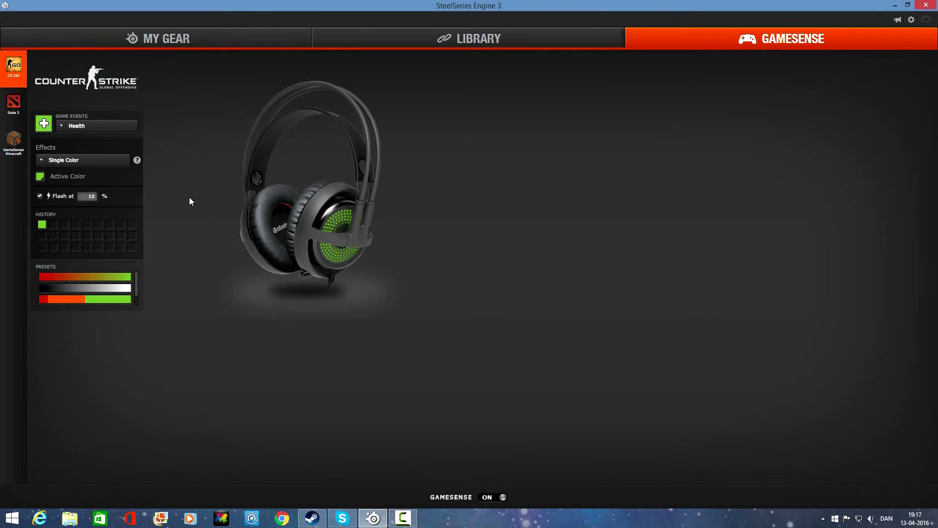
left_click(120, 168)
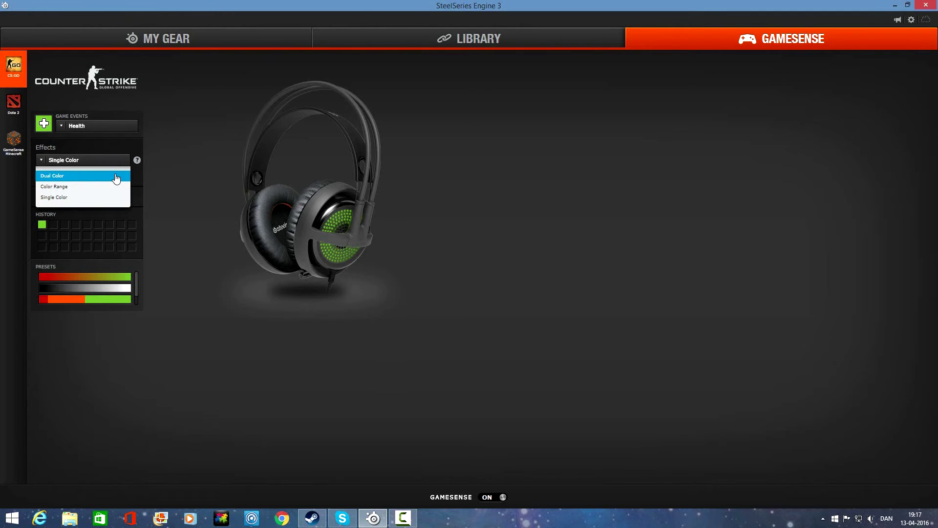
left_click(116, 175)
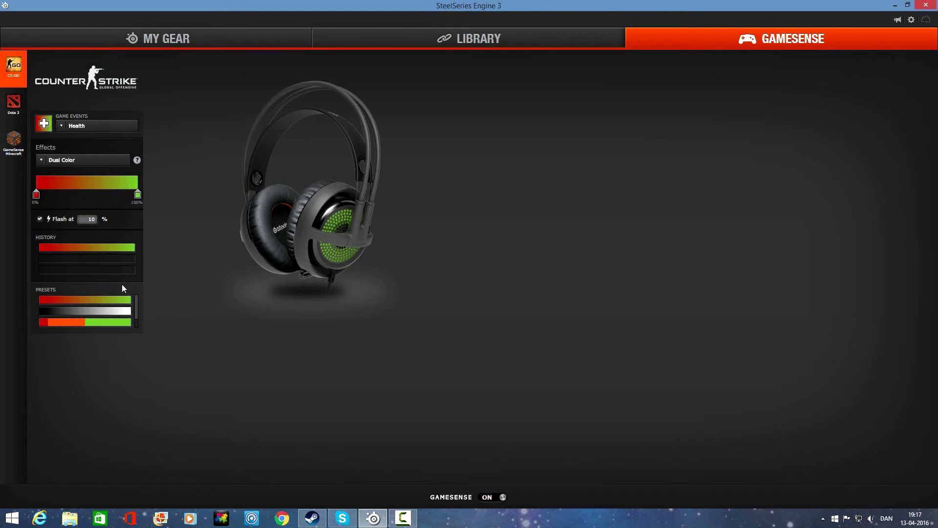
Step: Try the black-to-white, red-orange-green and red-pink-purple presets for the Health event, and return to the red-to-green preset
left_click(90, 311)
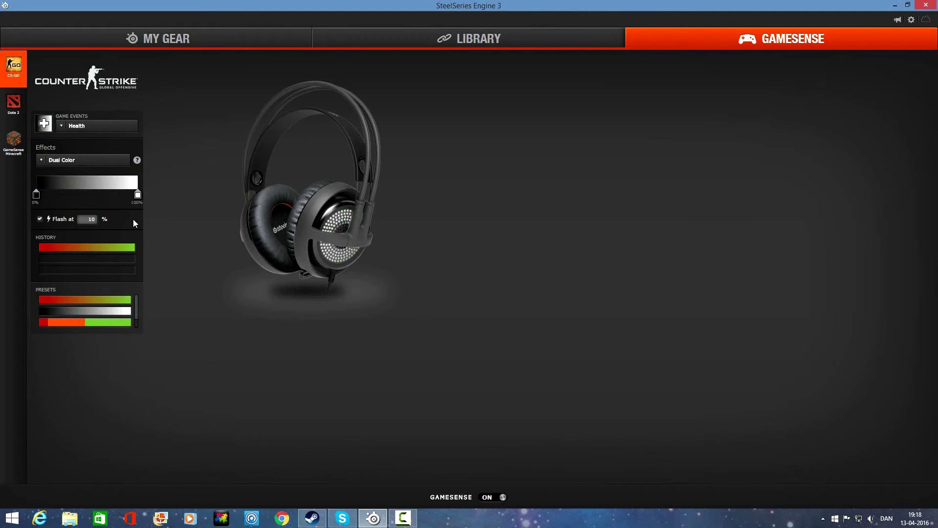
left_click(98, 323)
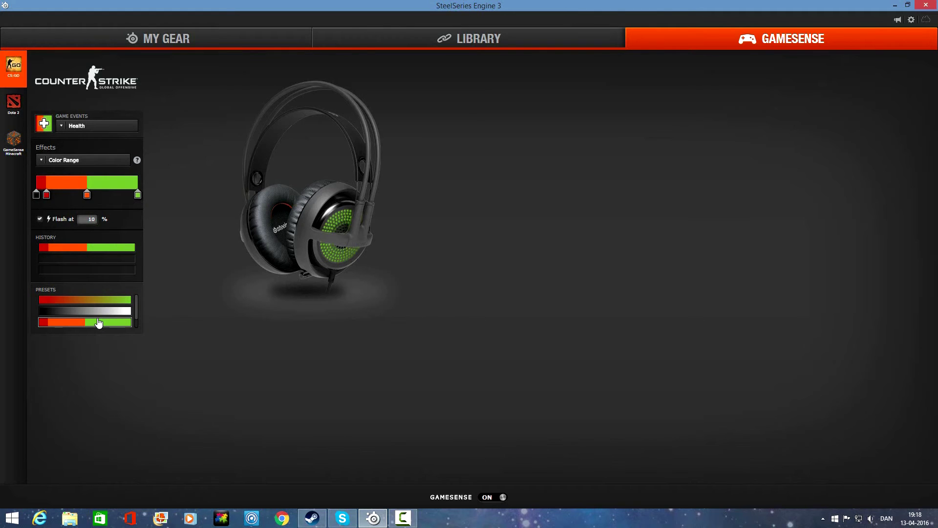
scroll(103, 318, "down", 1)
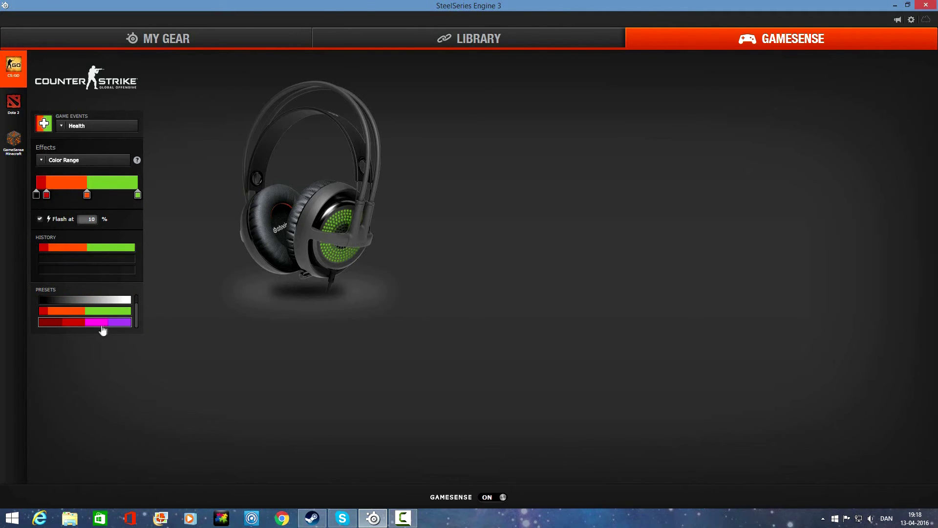
left_click(113, 324)
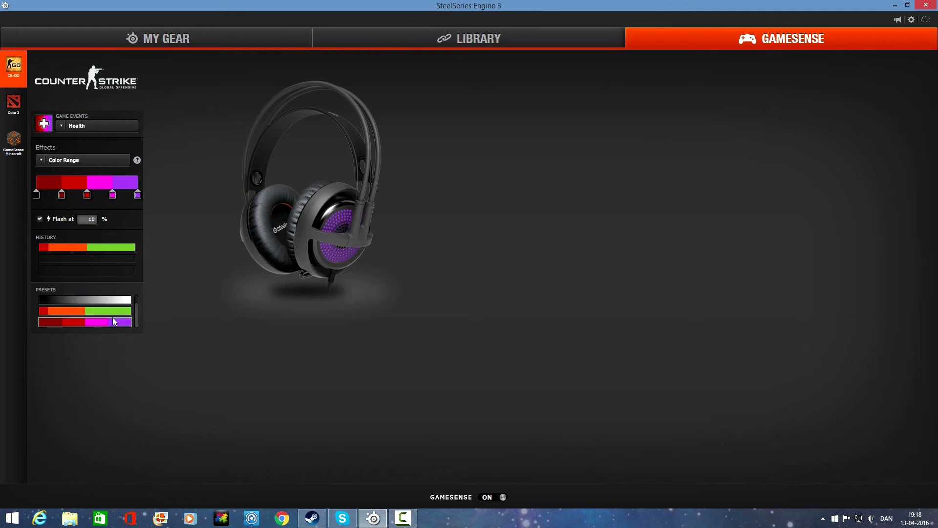
scroll(114, 318, "up", 1)
left_click(121, 301)
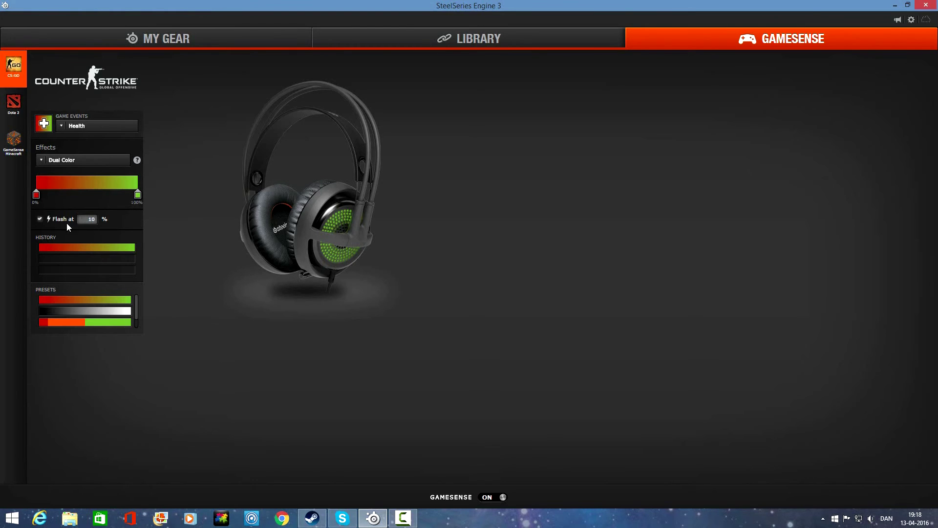
Step: Enter 10 % as the Health event's flash threshold, and switch flashing off and back on
double_click(90, 219)
double_click(89, 220)
type("10")
left_click(40, 218)
left_click(40, 219)
Step: Look at the Library and the Siberia V3 Prism entry under My Gear
left_click(479, 46)
left_click(269, 46)
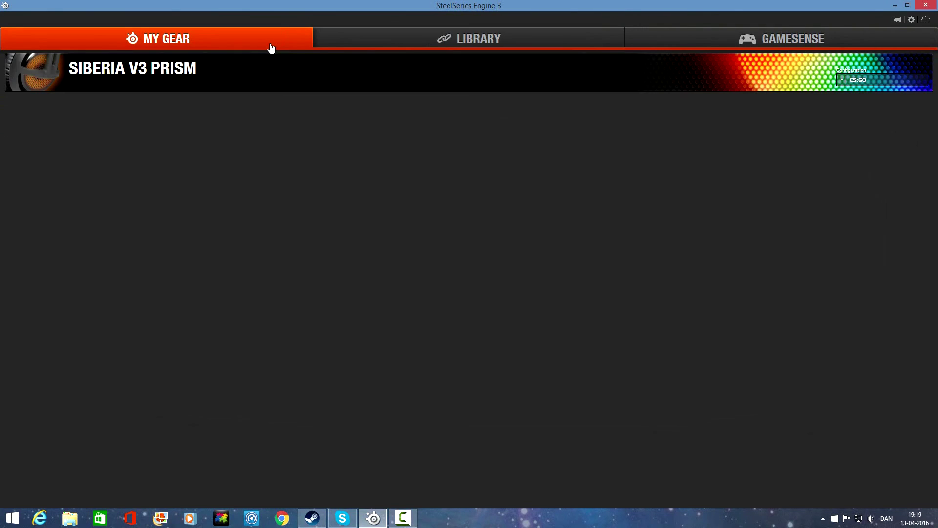
mouse_move(922, 63)
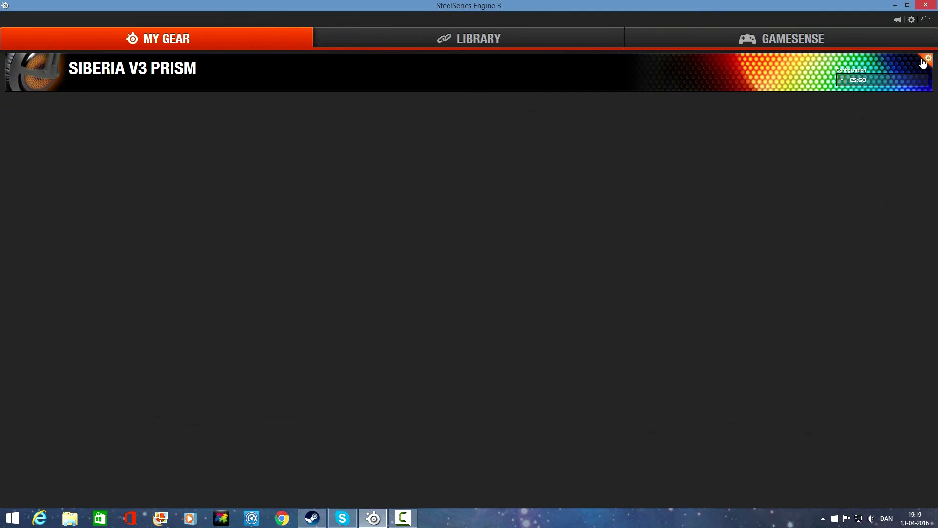
Step: Return to the CS:GO GameSense page and switch GameSense off and back on
left_click(819, 40)
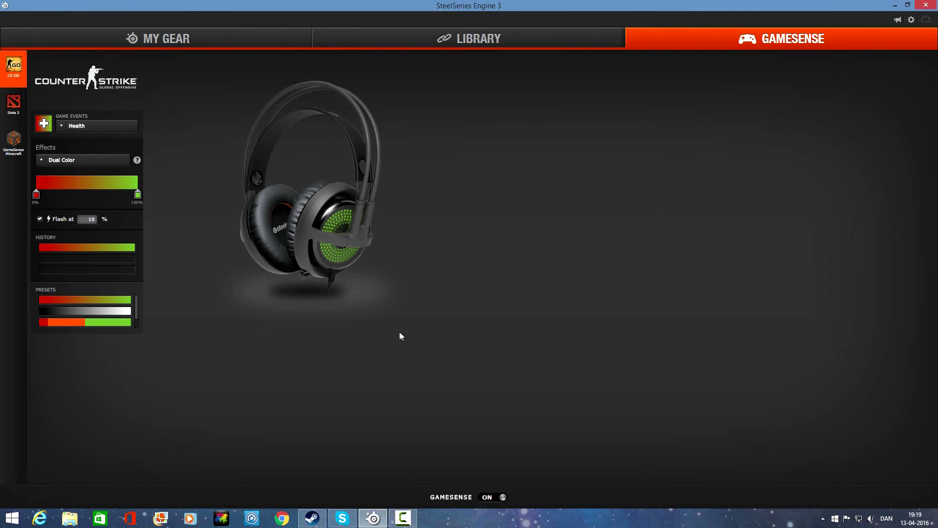
left_click(489, 498)
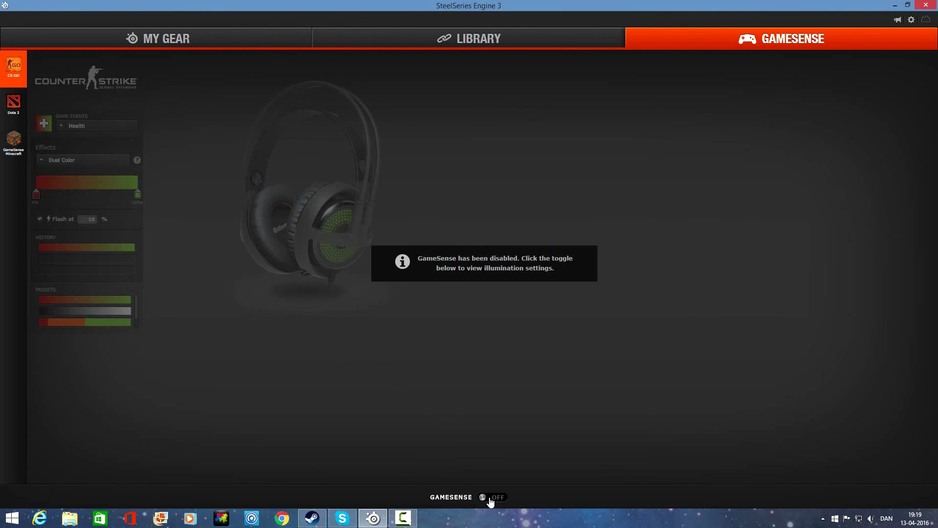
left_click(491, 497)
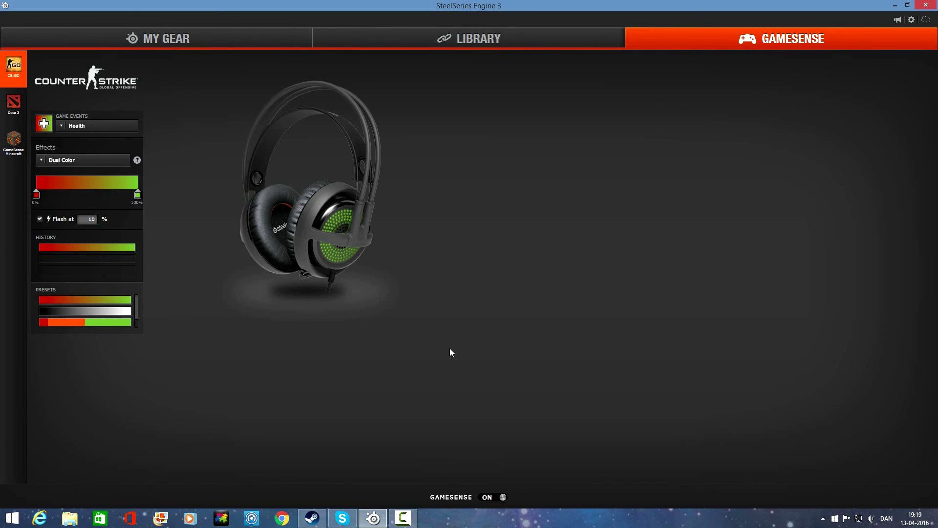